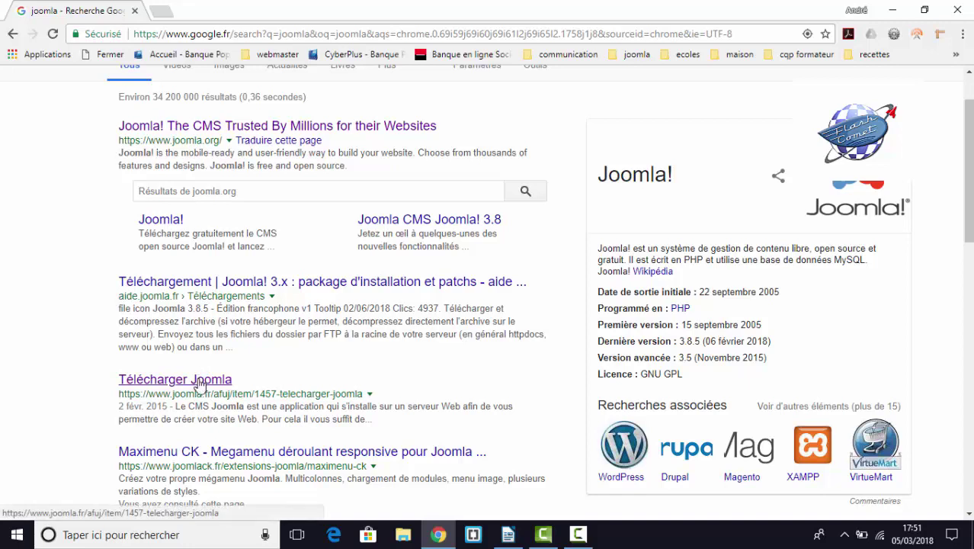
Find the French Joomla download page on joomla.fr and download the Joomla! 3.8.5 package
scroll(199, 385, "down", 1)
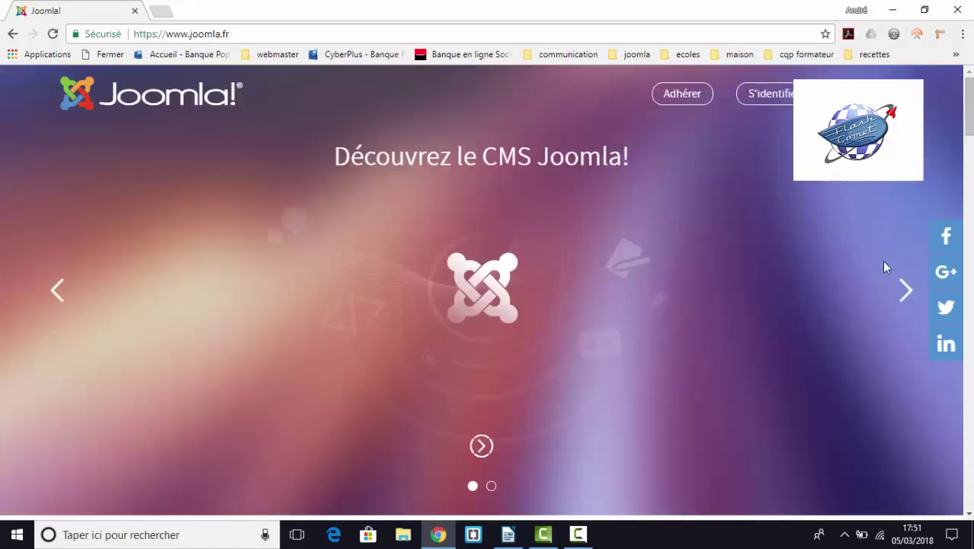
scroll(884, 265, "down", 4)
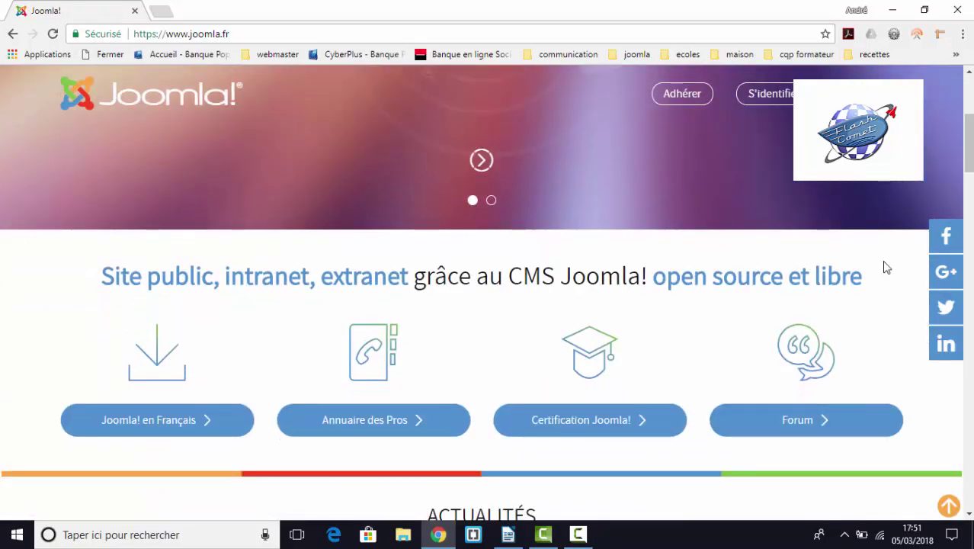
scroll(886, 266, "down", 1)
scroll(886, 266, "down", 1)
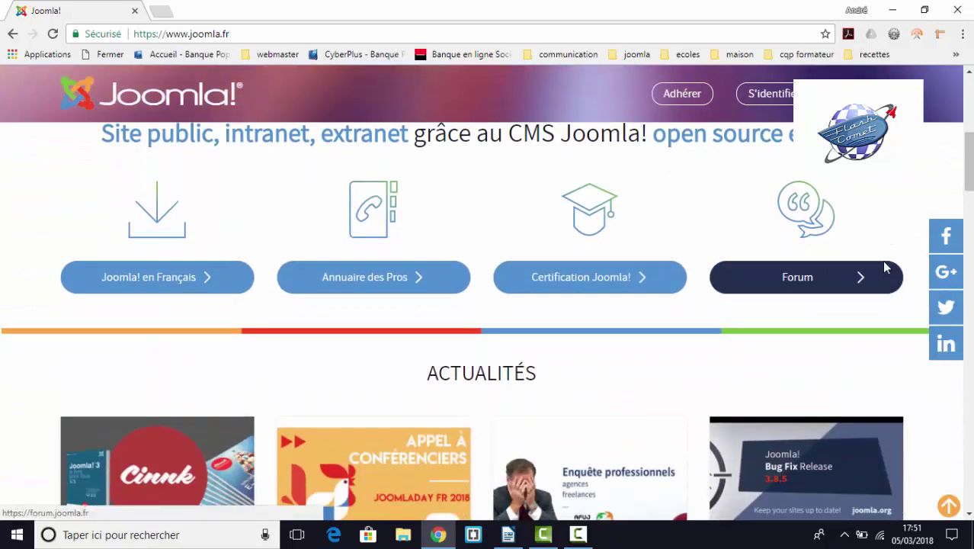
scroll(883, 267, "up", 2)
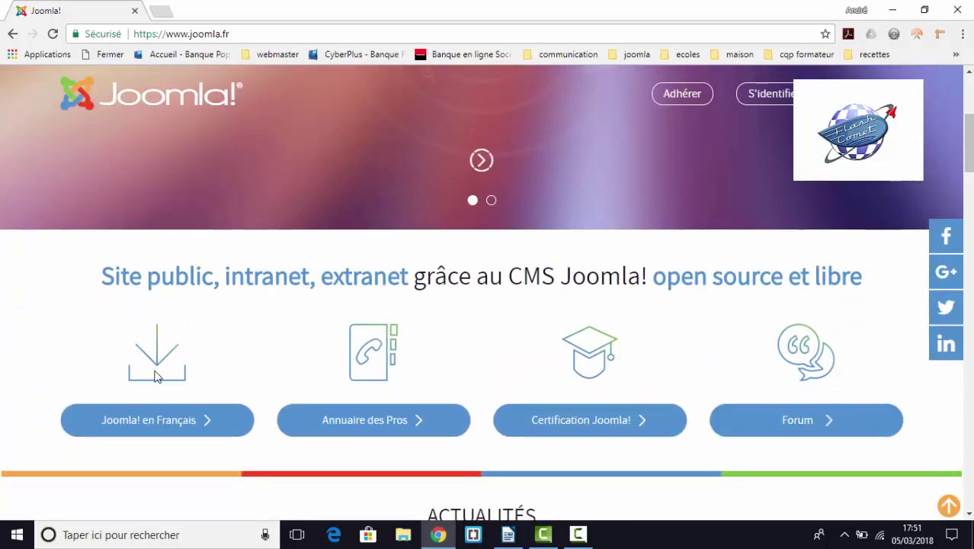
left_click(226, 420)
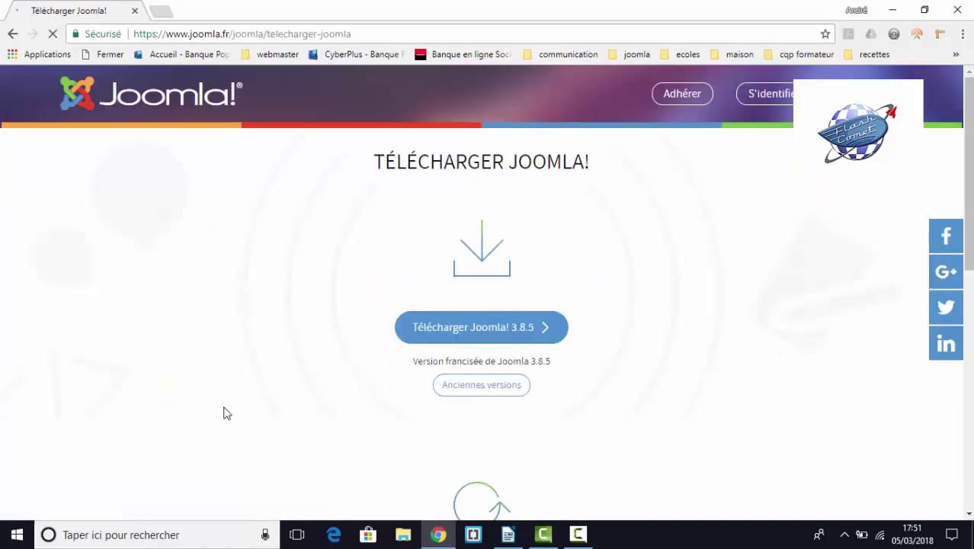
left_click(465, 333)
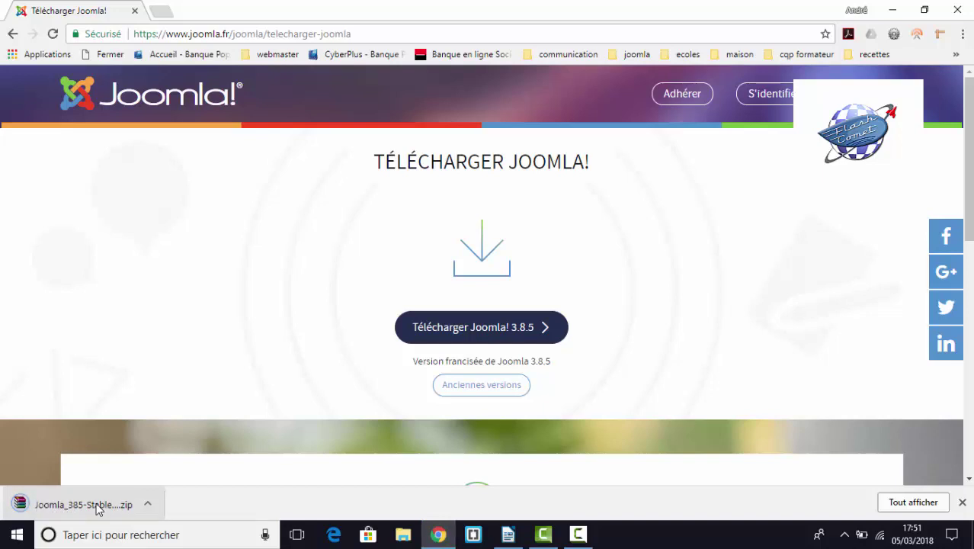
Show the downloaded Joomla 3.8.5 zip in its folder and cut it for moving
right_click(98, 509)
left_click(135, 470)
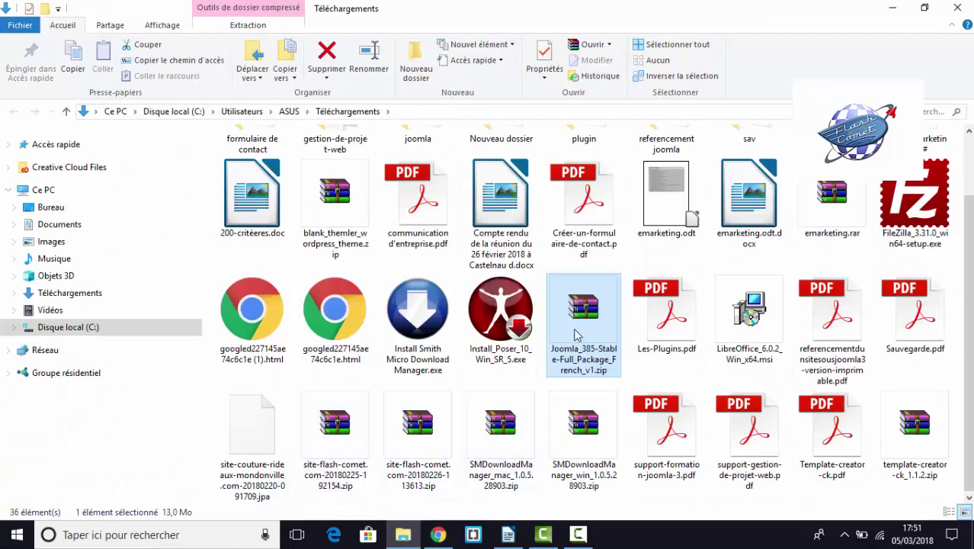
right_click(587, 322)
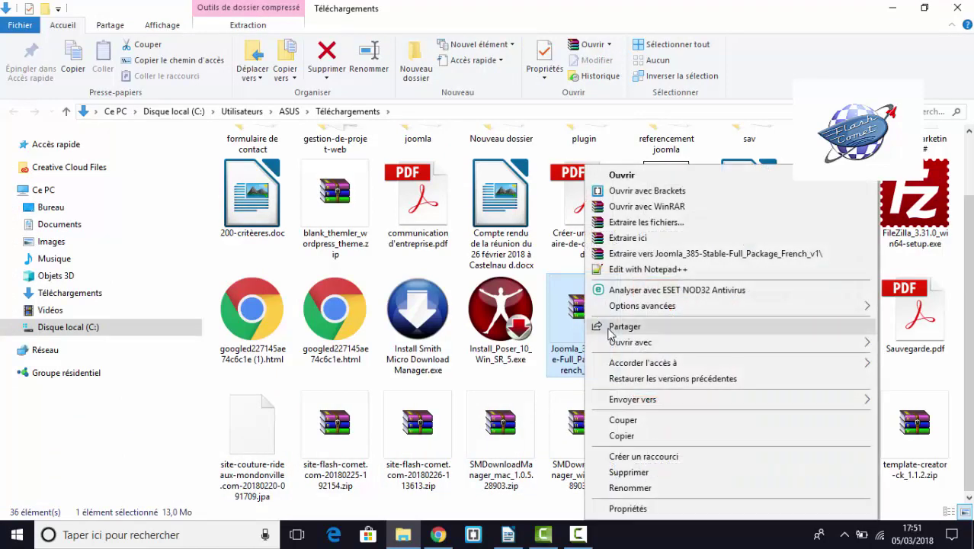
left_click(628, 424)
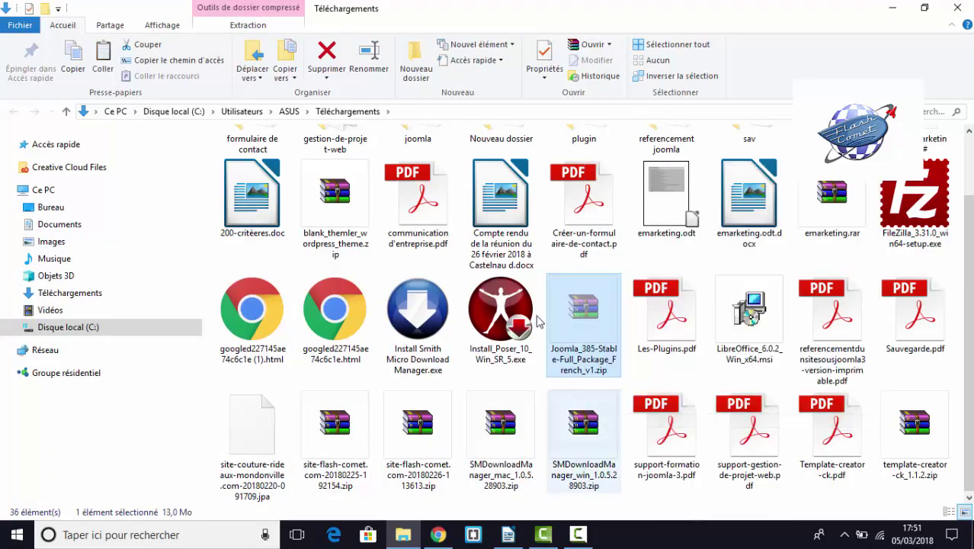
Create a new folder named "installation de joomla" on the Bureau
left_click(58, 210)
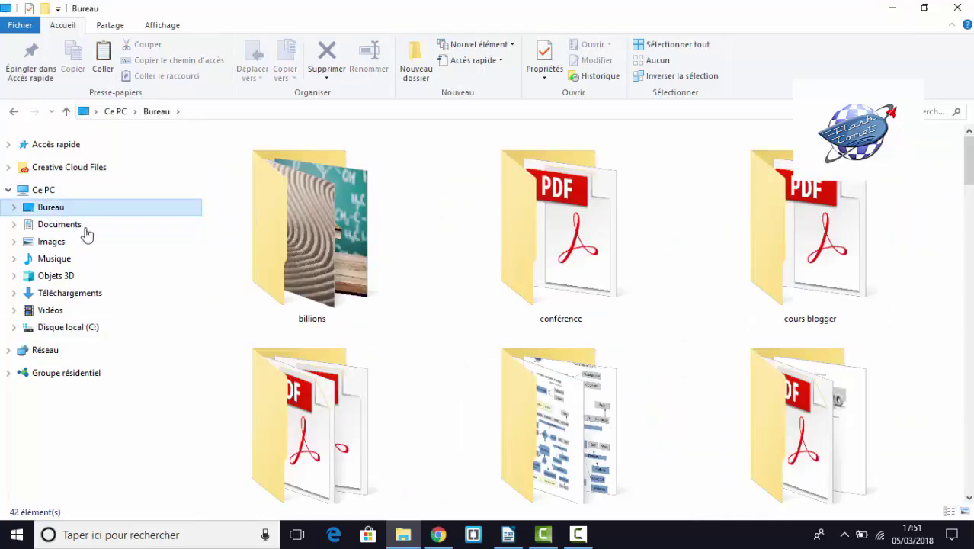
scroll(700, 343, "down", 10)
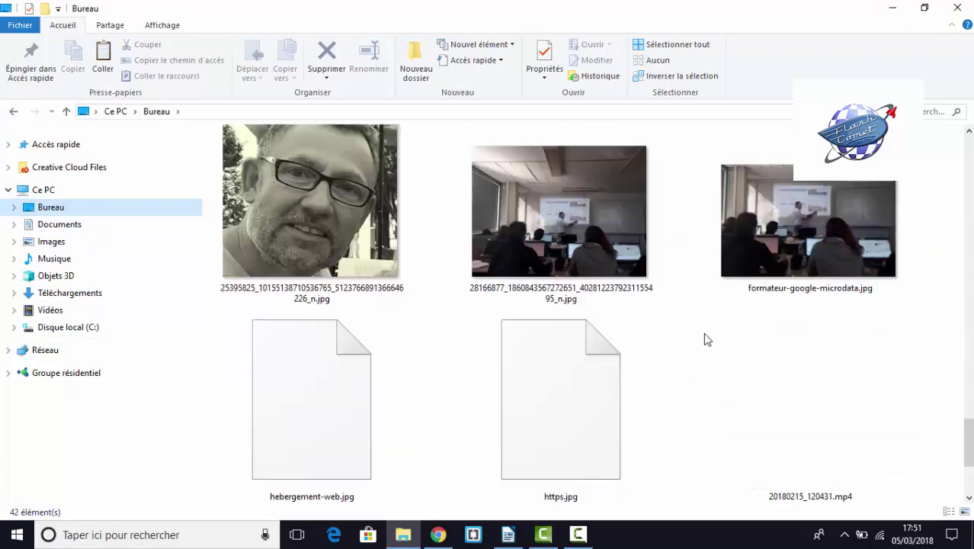
scroll(705, 334, "up", 5)
scroll(705, 334, "up", 3)
right_click(698, 296)
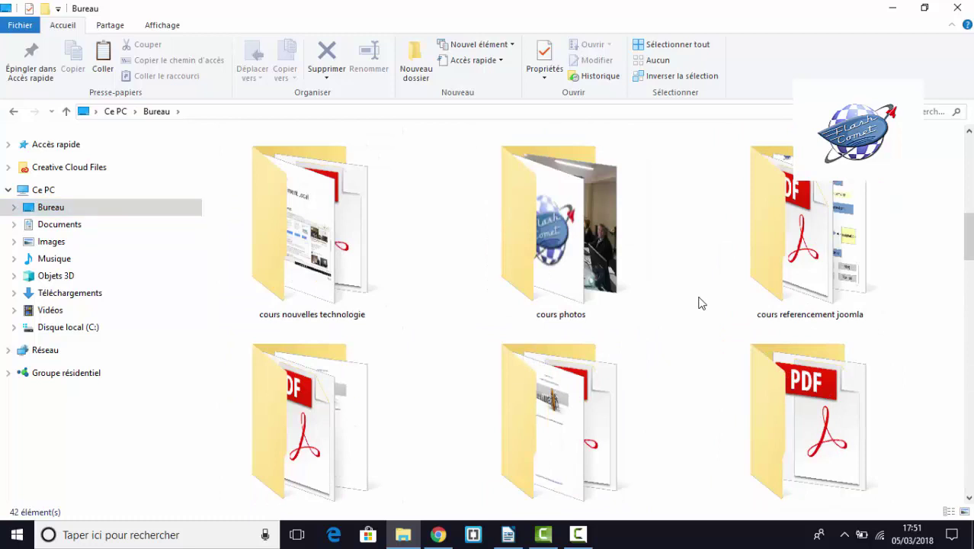
mouse_move(755, 450)
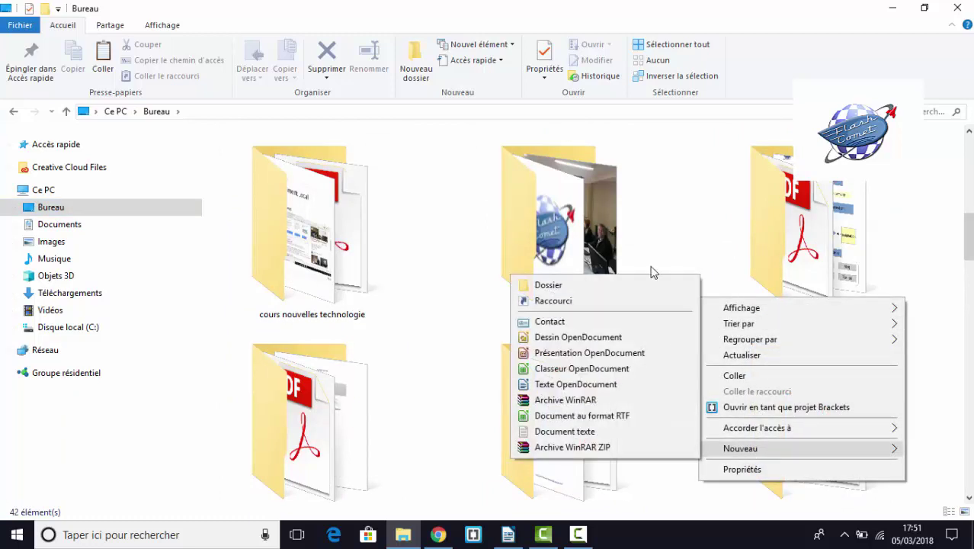
left_click(629, 285)
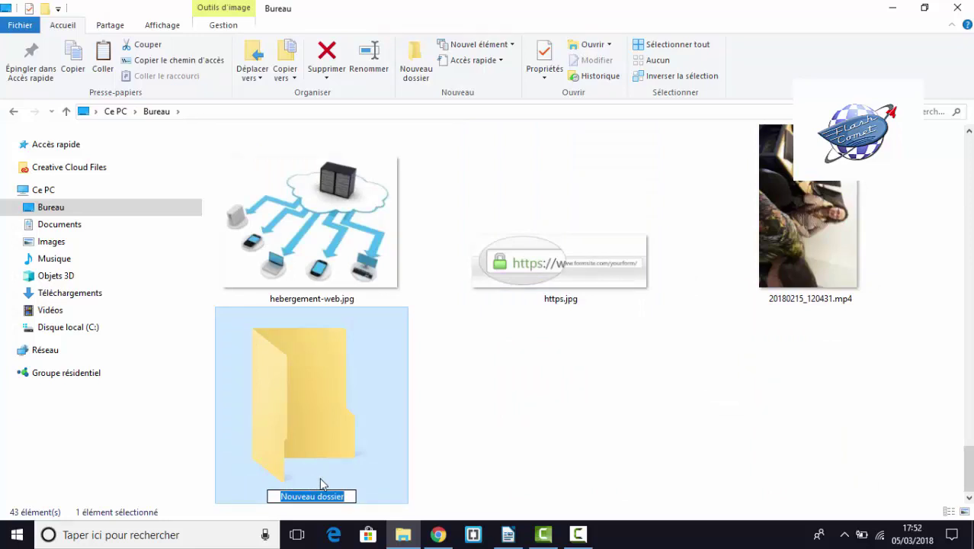
type("insta")
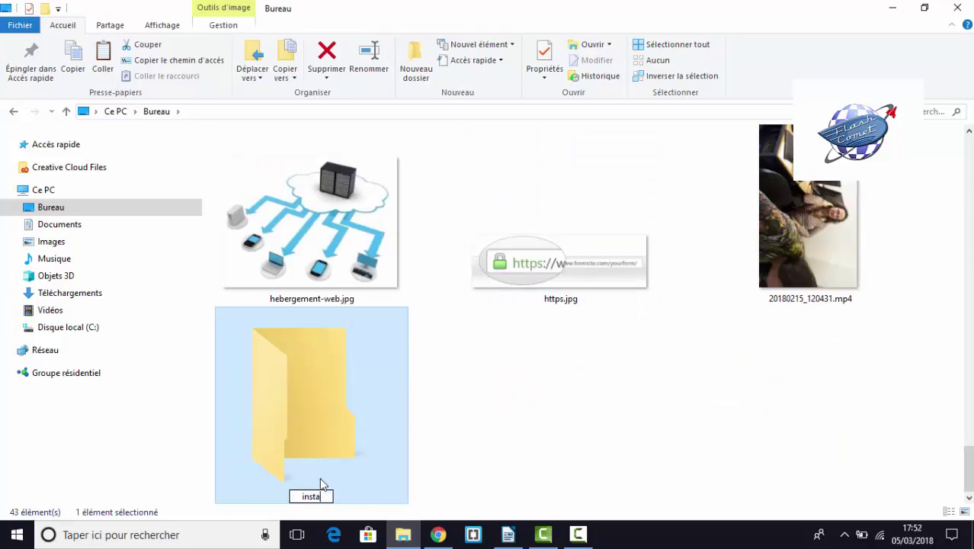
type("llation de joomla")
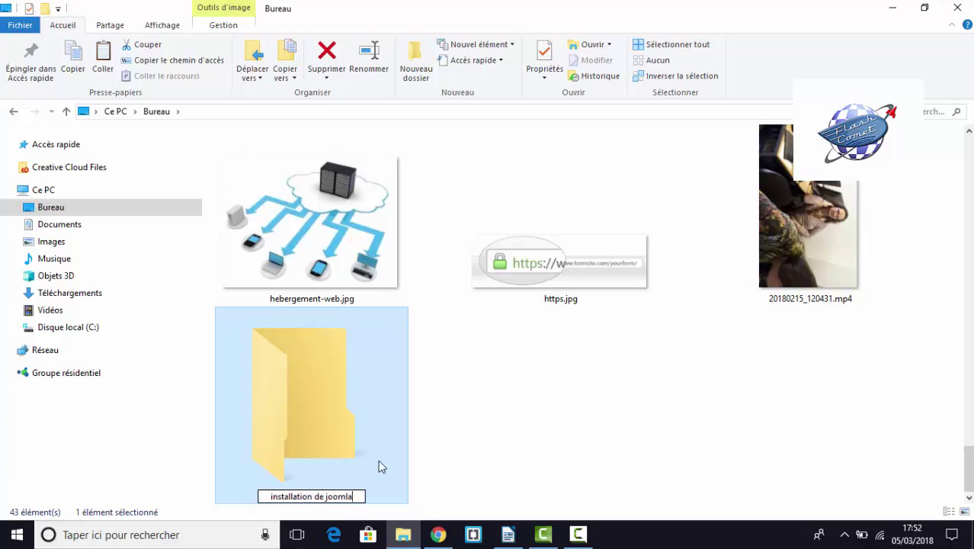
key("Return")
Open the "installation de joomla" folder and paste the cut Joomla zip into it
double_click(307, 426)
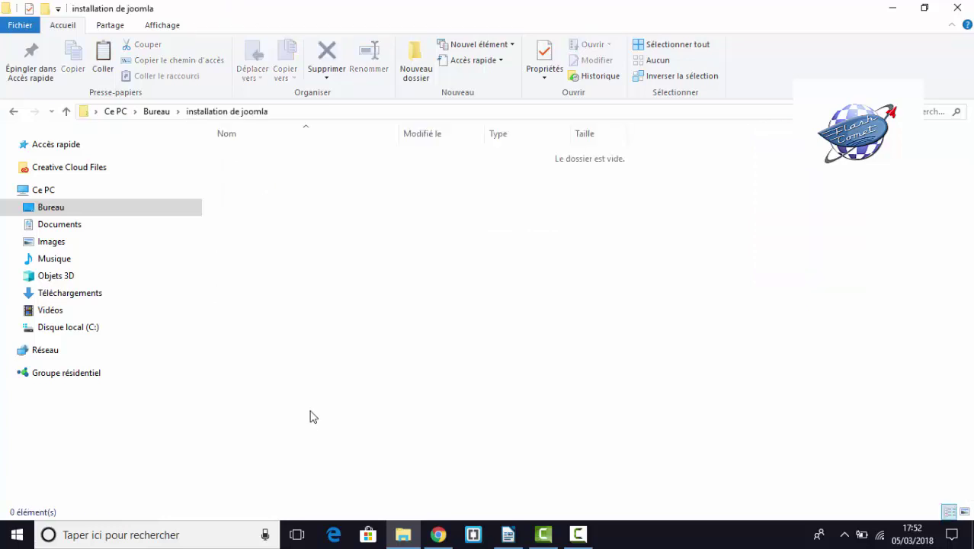
right_click(372, 304)
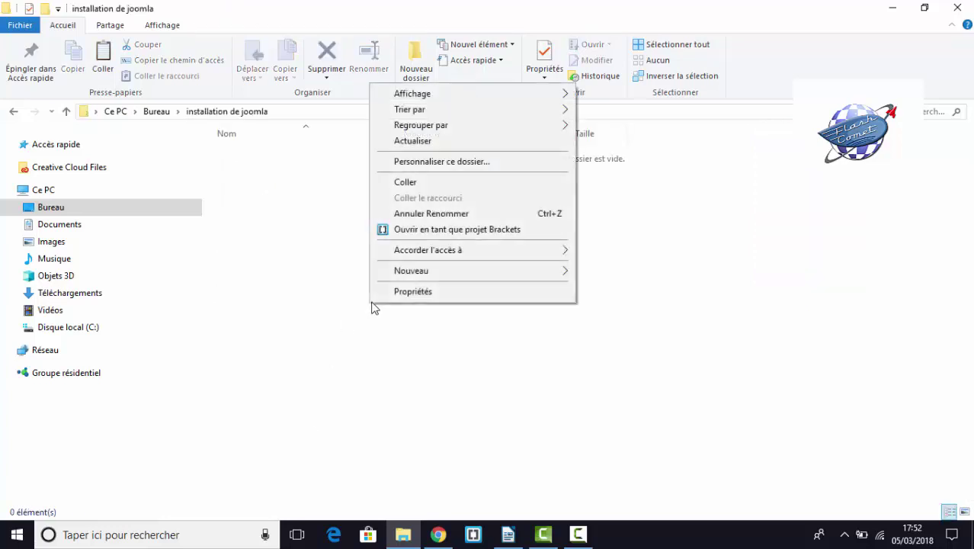
left_click(405, 182)
left_click(412, 207)
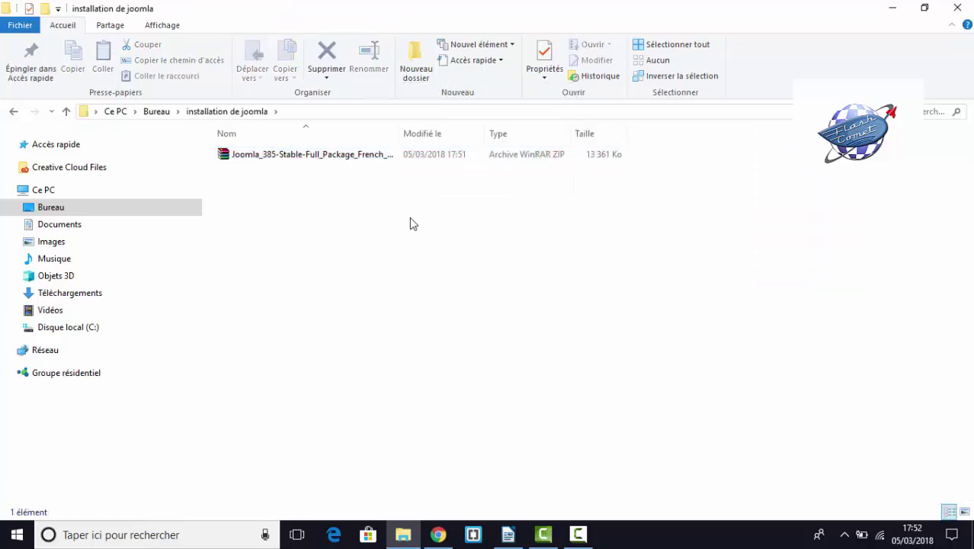
Extract the Joomla archive directly into the current folder and delete the zip file
right_click(277, 155)
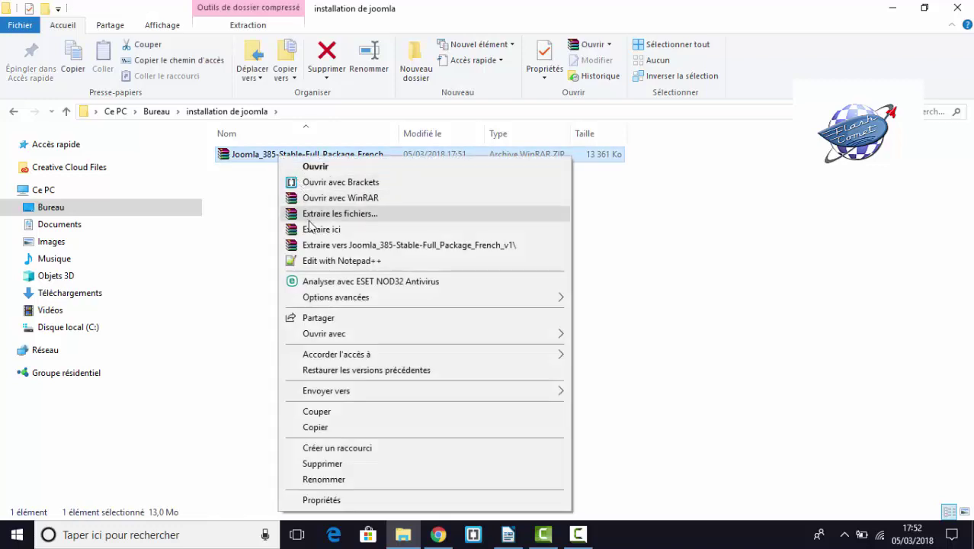
left_click(311, 229)
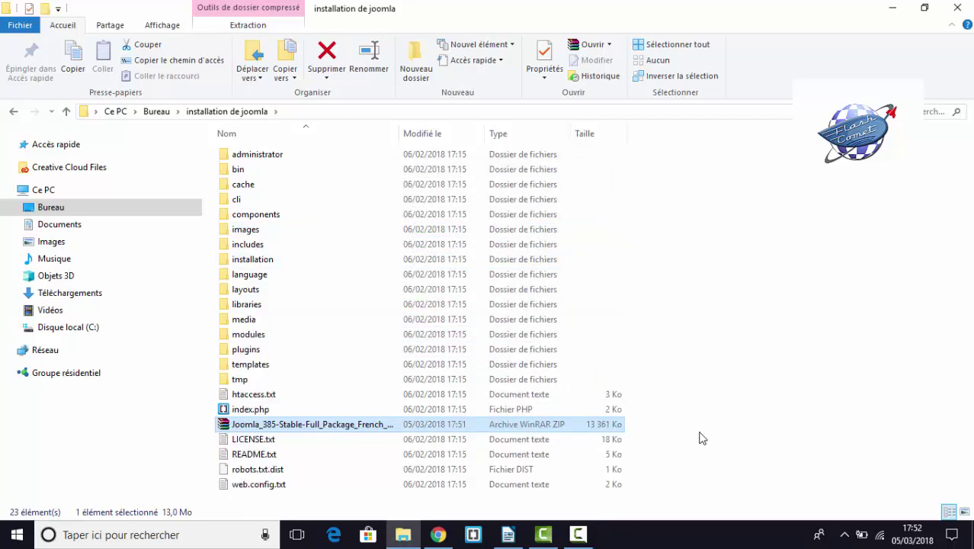
left_click(256, 456)
left_click(259, 428)
key("Delete")
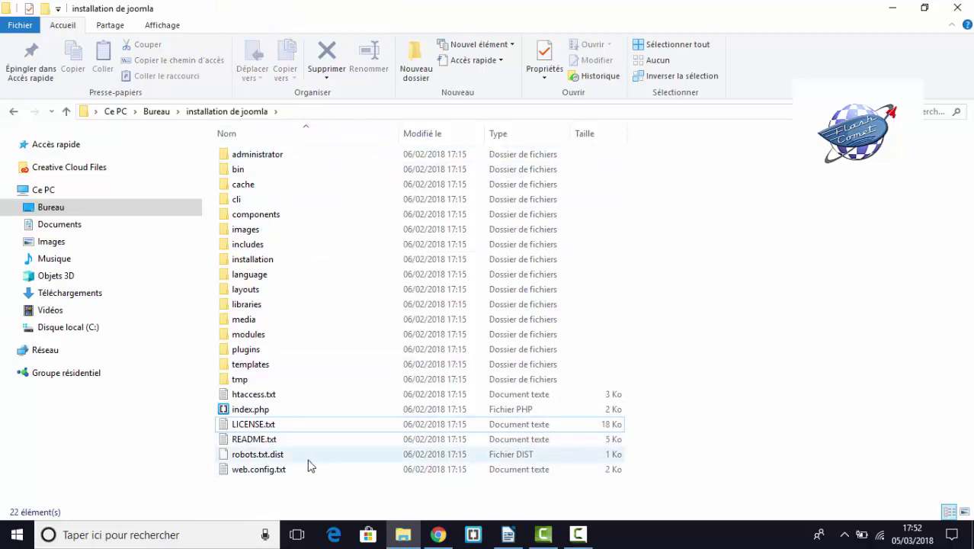
Search the computer for FileZilla and launch it
mouse_move(438, 536)
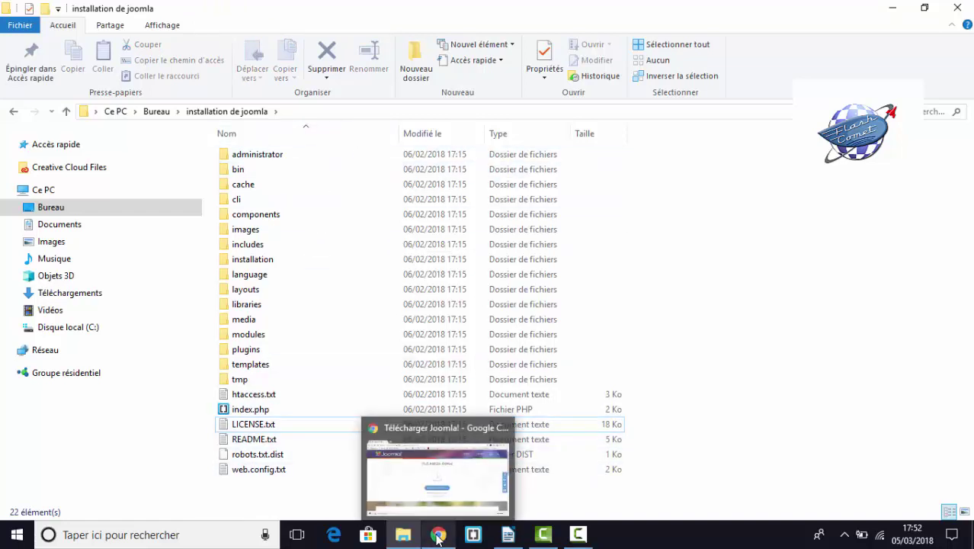
left_click(111, 533)
type("file")
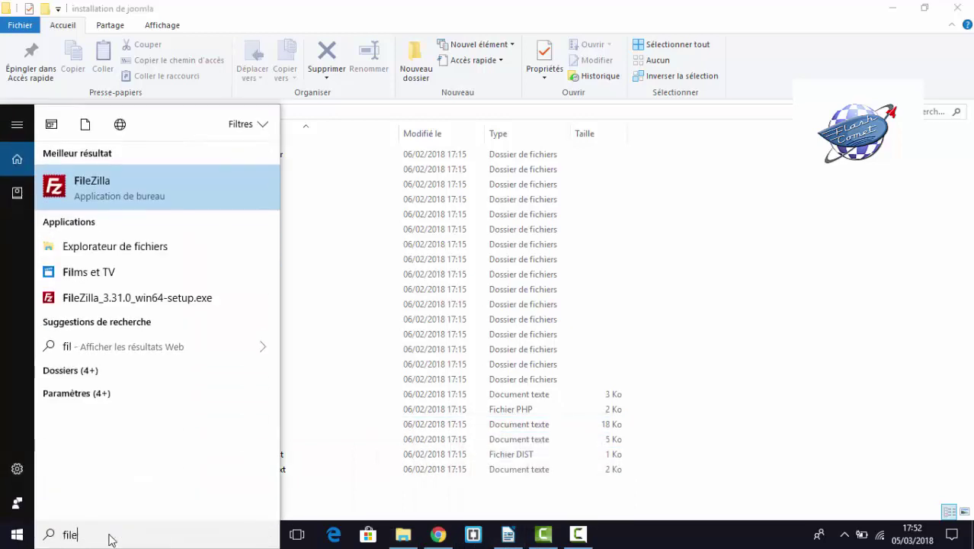
left_click(118, 198)
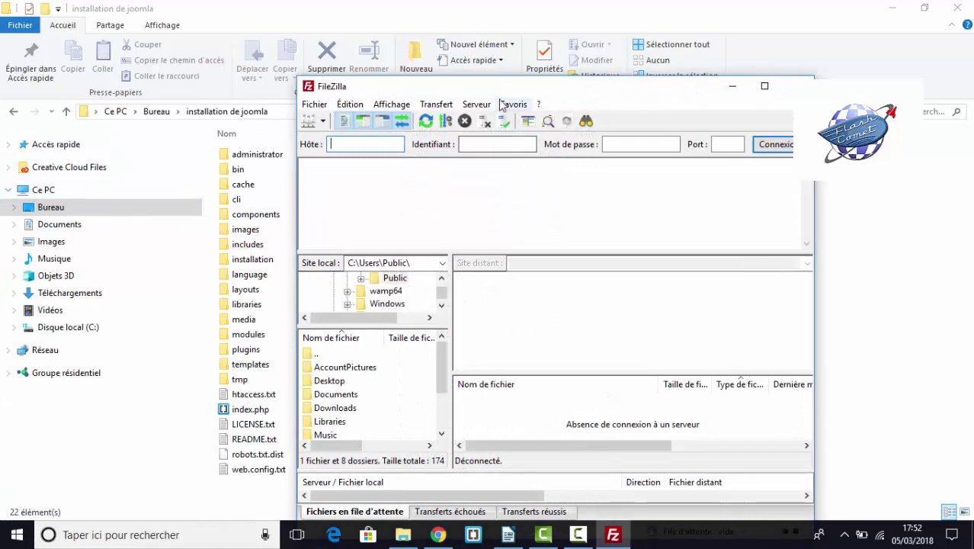
Resize and reposition the FileZilla window so the extracted Joomla files stay visible beside it
left_click_drag(499, 92, 292, 62)
left_click_drag(608, 313, 827, 340)
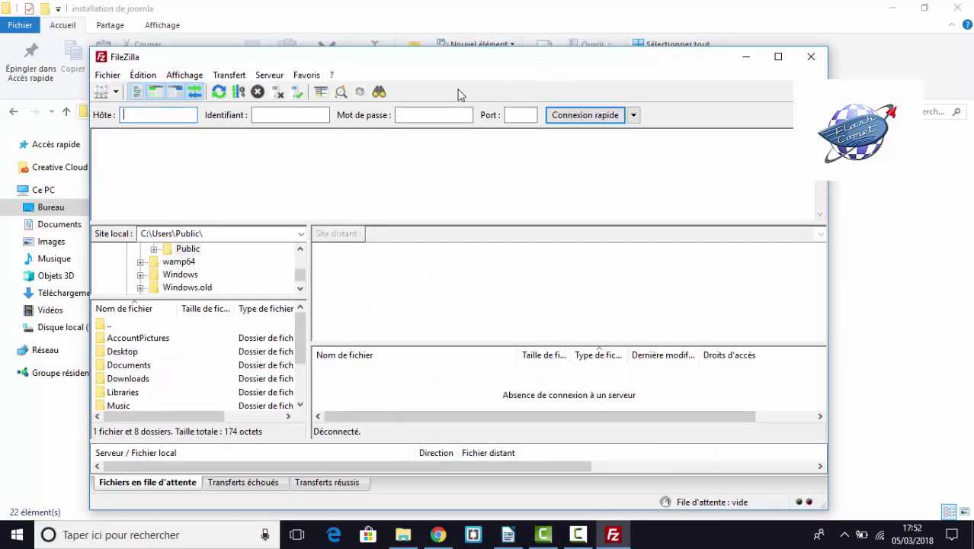
left_click_drag(389, 68, 634, 67)
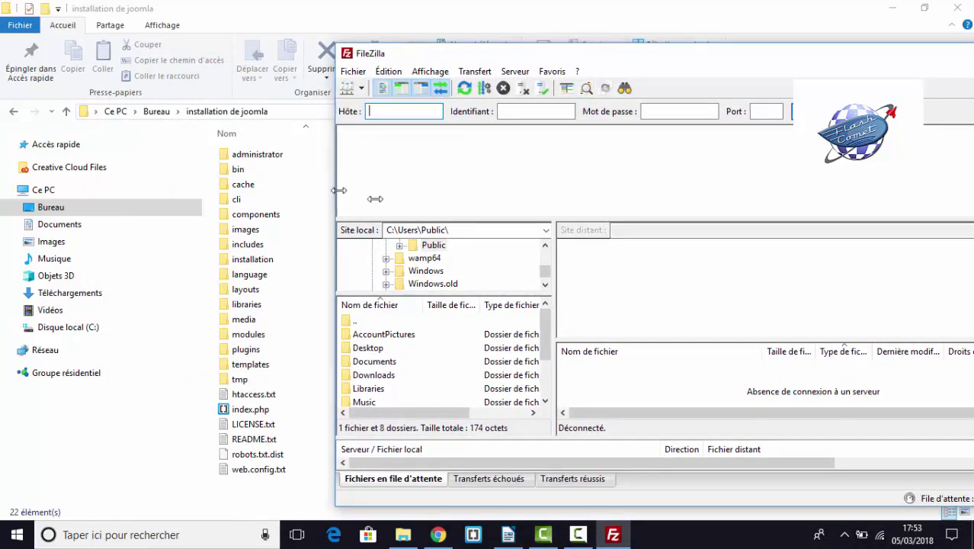
left_click_drag(335, 192, 518, 187)
left_click_drag(772, 58, 639, 52)
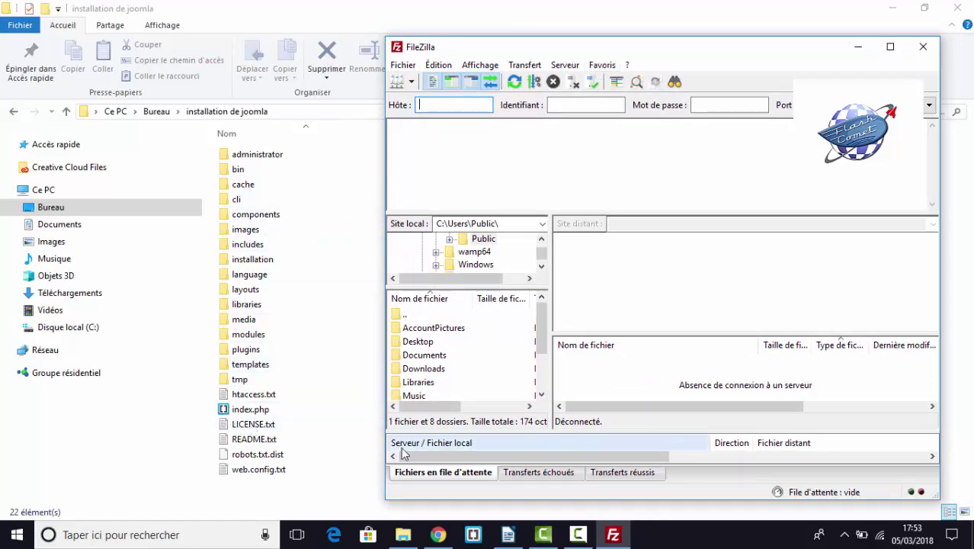
Connect to the saved FTP site eleve3, open its remote public_html folder and enlarge the remote file list
left_click(397, 81)
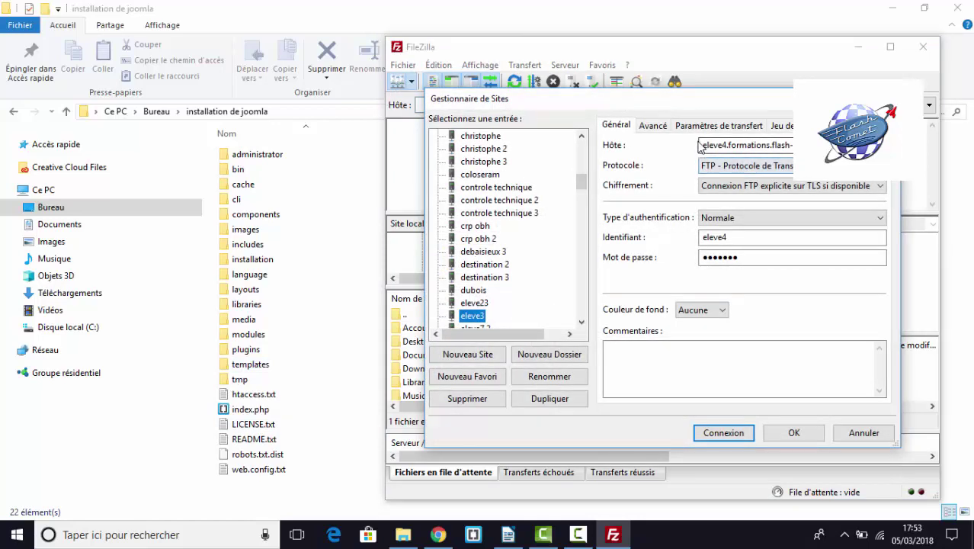
double_click(709, 145)
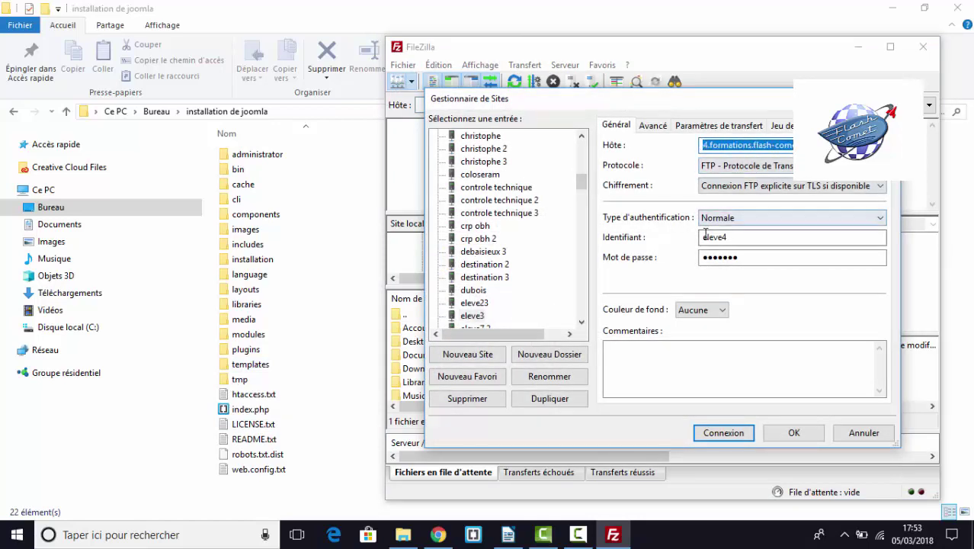
double_click(725, 237)
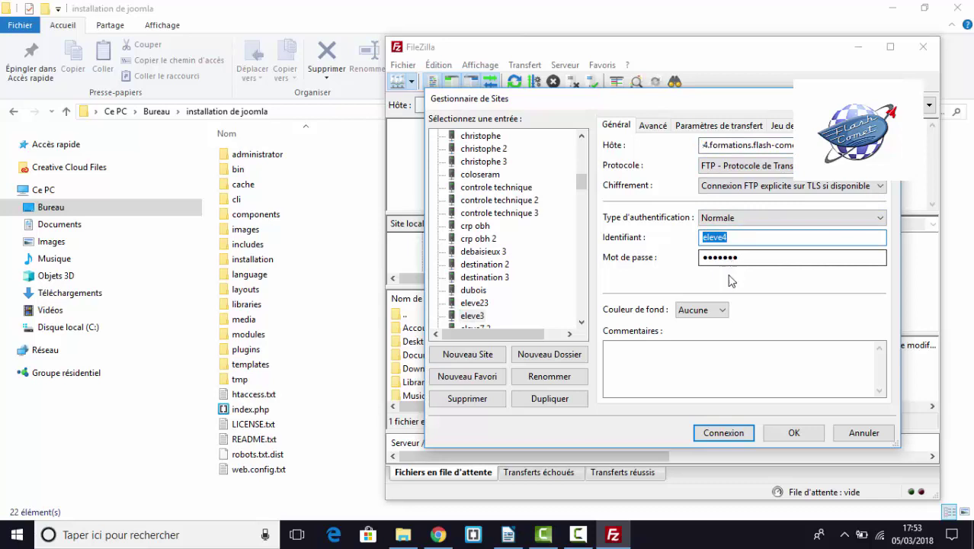
left_click(719, 438)
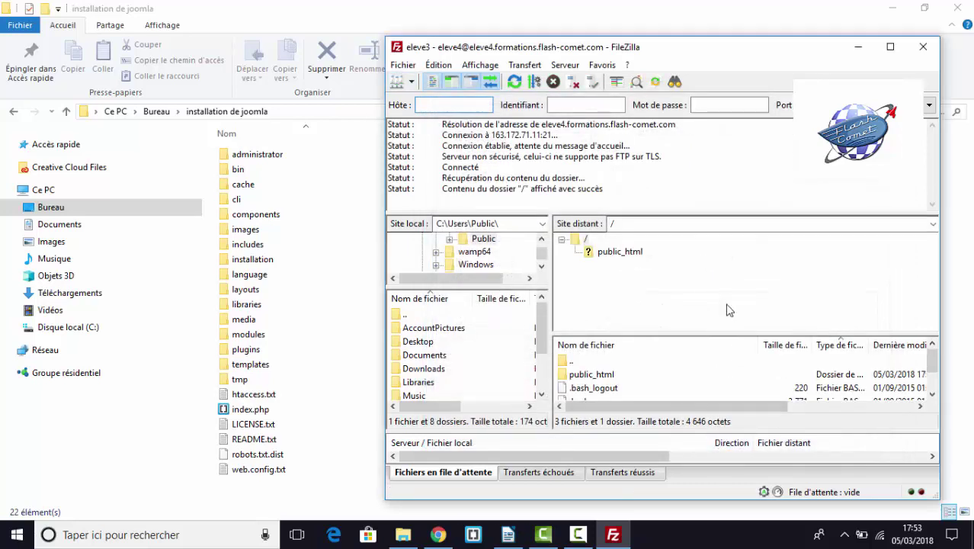
left_click(615, 253)
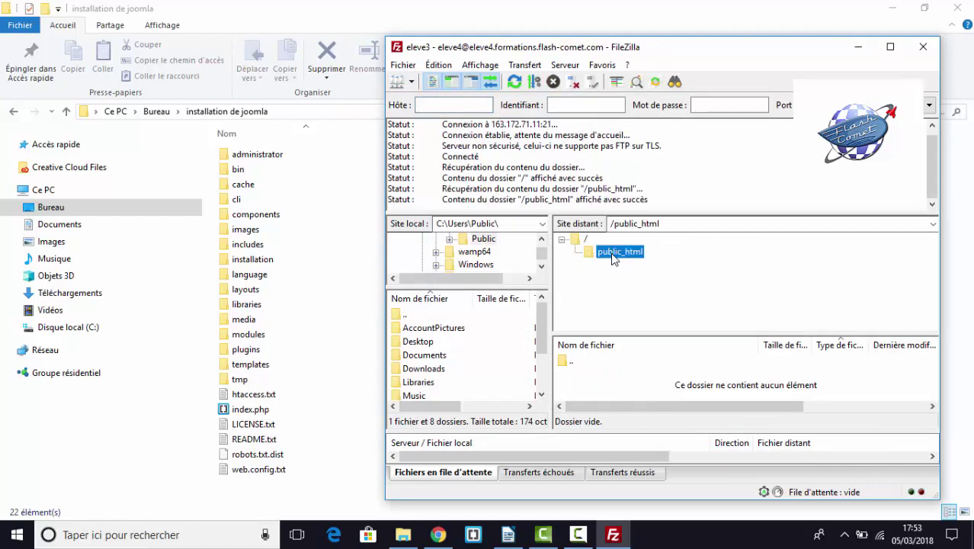
left_click_drag(619, 333, 618, 290)
Select all extracted Joomla files and folders, from administrator to web.config.txt, and upload them to the remote public_html folder in FileZilla
left_click(236, 156)
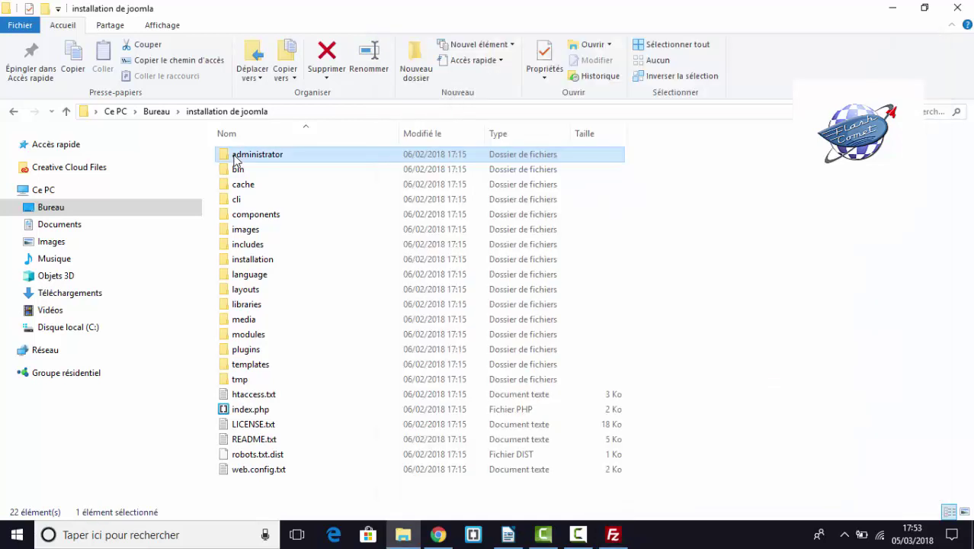
key("shift+Down")
key("shift+Down")
key("shift+Down")
key("shift+Down")
key("shift+Down")
key("shift+Down")
key("shift+Down")
key("shift+Down")
key("shift+Down")
key("shift+Down")
key("shift+Down")
key("shift+Down")
key("shift+Down")
key("shift+Down")
key("shift+Down")
key("shift+Down")
key("shift+Down")
key("shift+Down")
key("shift+Down")
key("shift+Down")
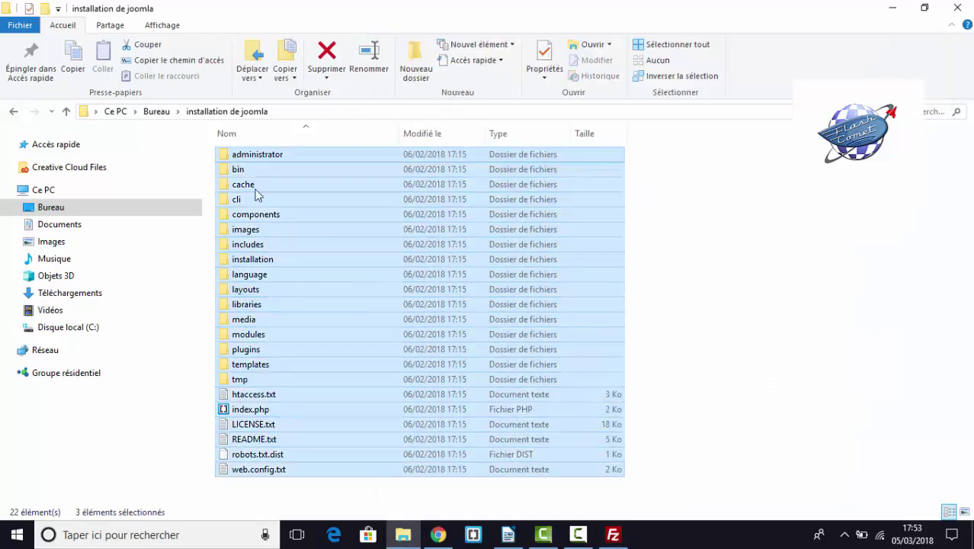
key("alt+Tab")
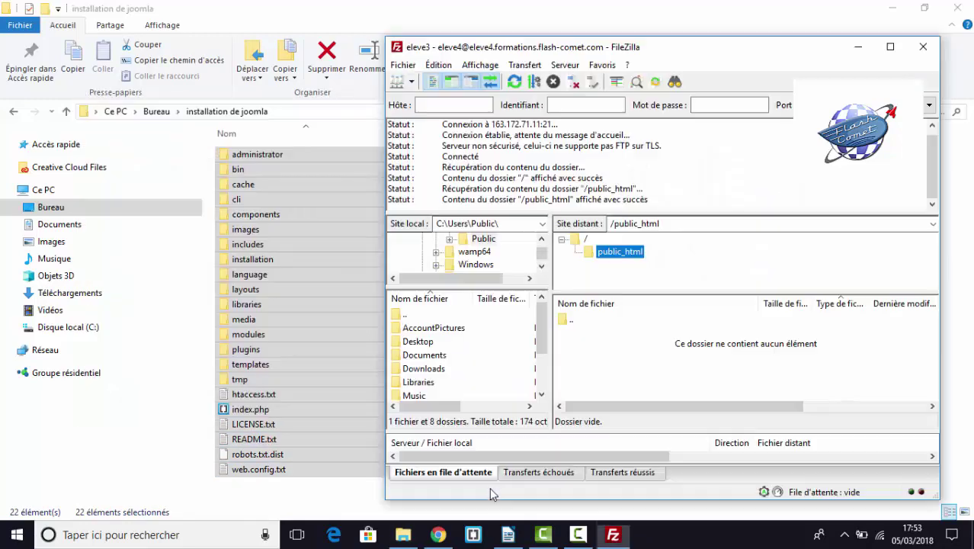
left_click_drag(343, 321, 611, 374)
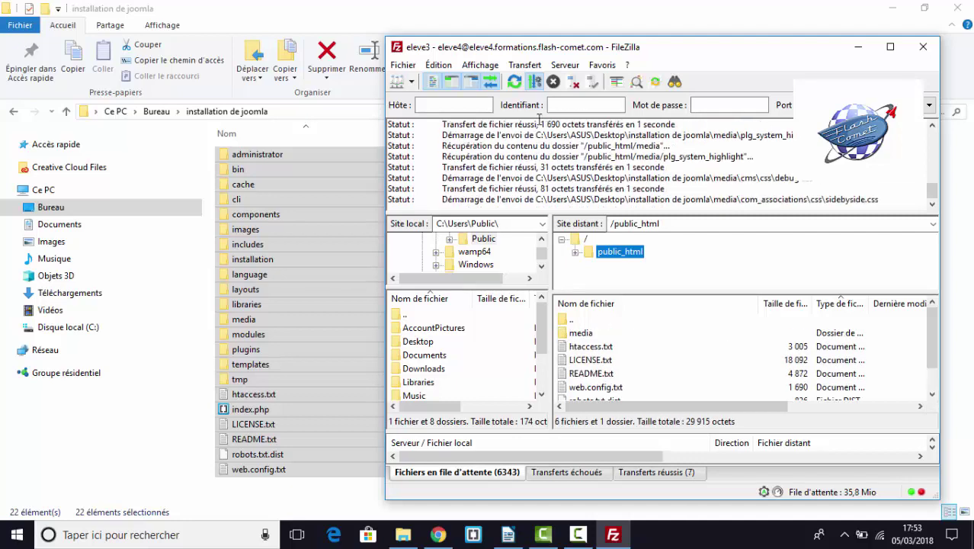
Reposition the FileZilla window, extend its height and enlarge the transfer queue area
left_click_drag(747, 55, 641, 30)
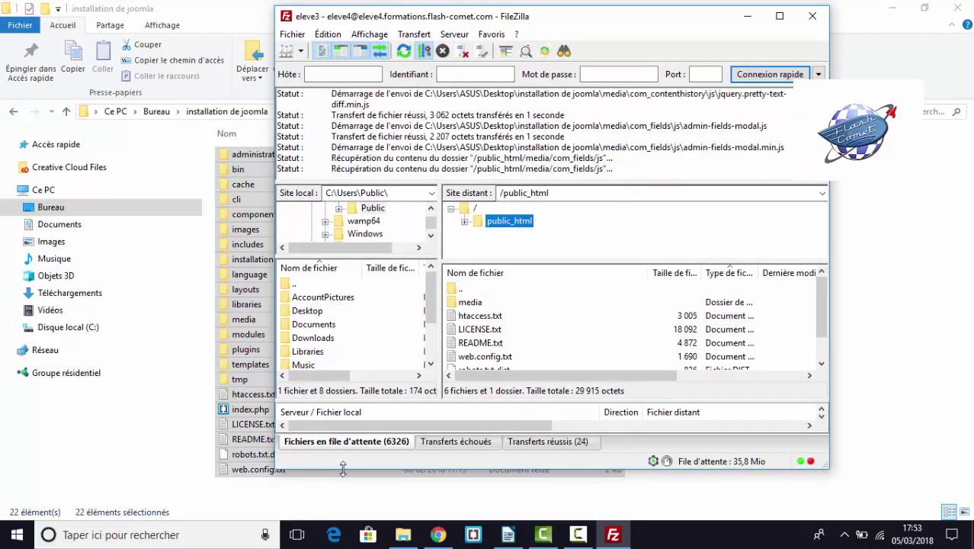
left_click_drag(343, 468, 344, 498)
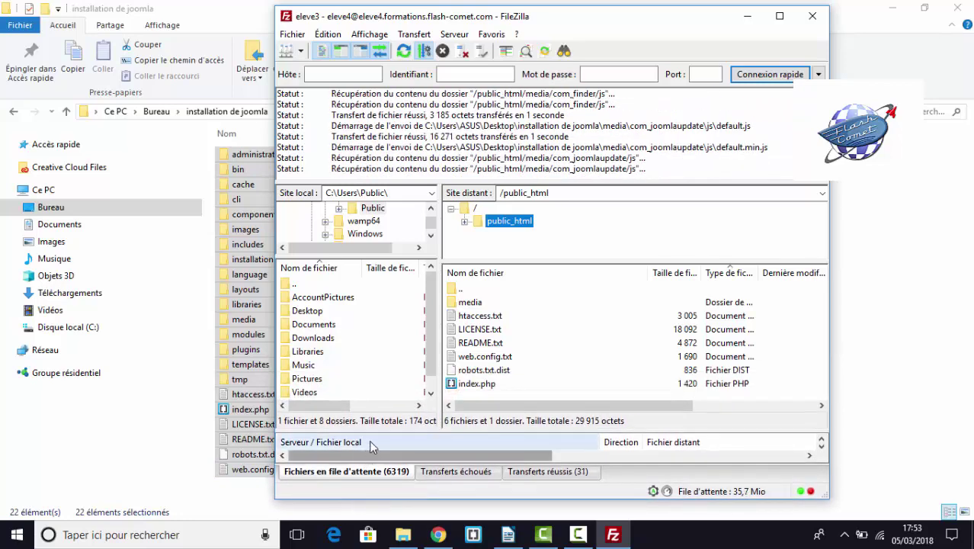
left_click_drag(372, 431, 378, 336)
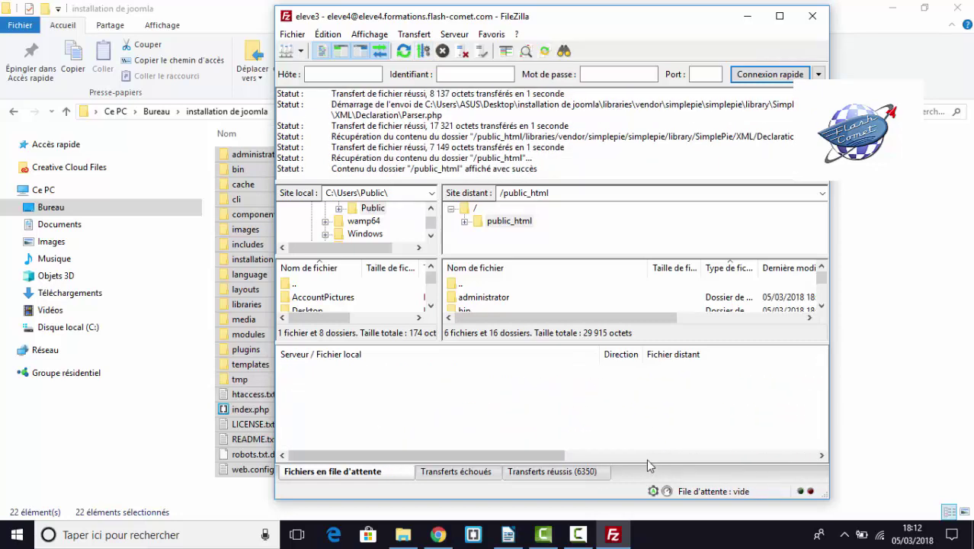
Check the lists of failed and successful FTP transfers for the upload
left_click(482, 474)
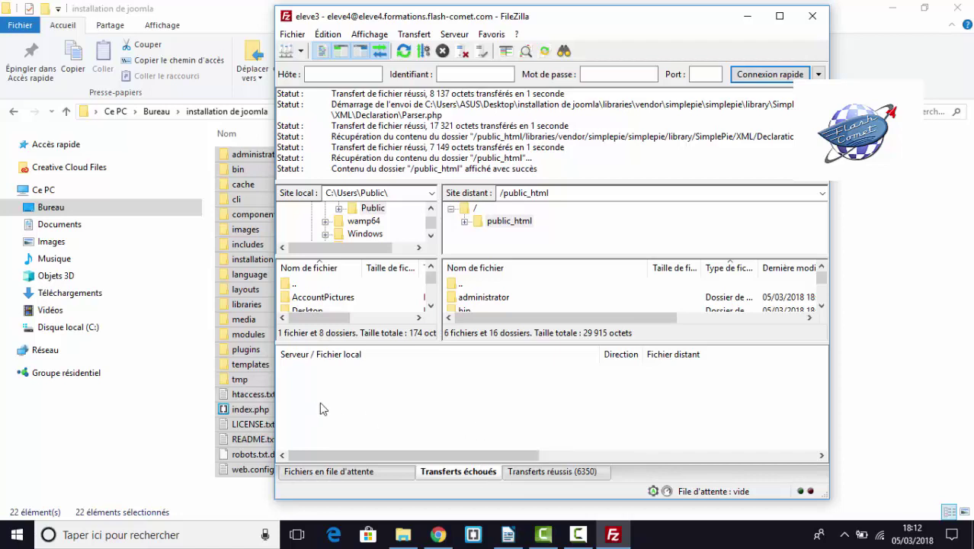
left_click(562, 472)
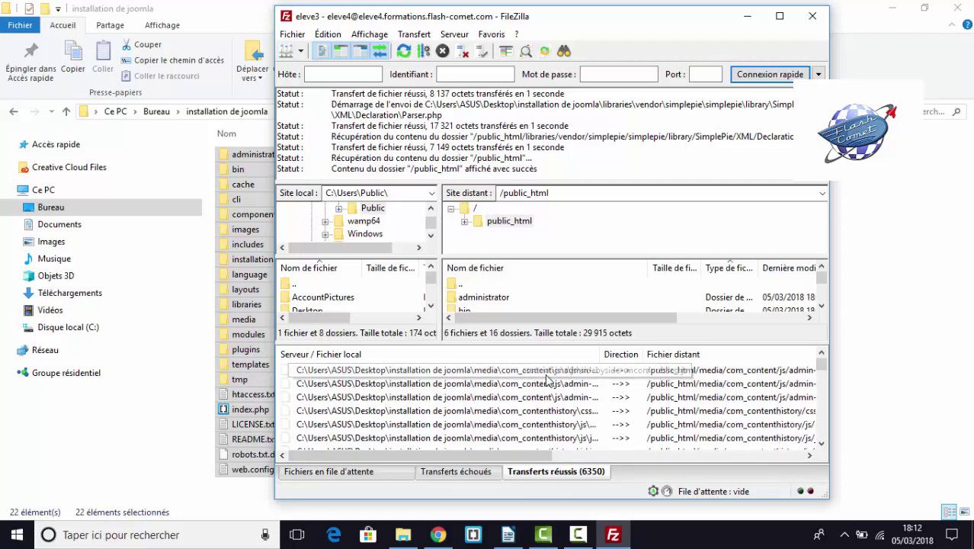
Put the file windows away, switch to Chrome and load eleve4.formations.flash-comet.com in a new tab
left_click(902, 339)
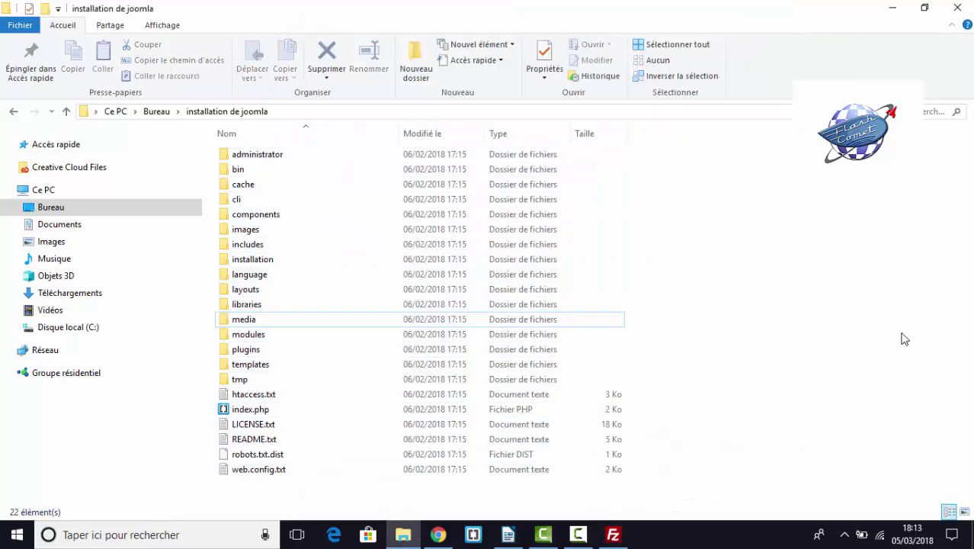
left_click(893, 10)
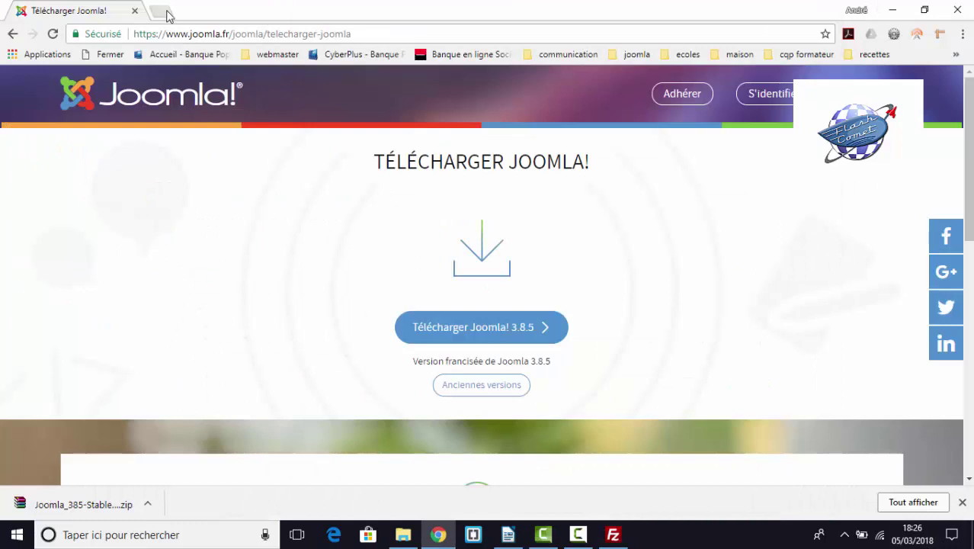
left_click(168, 12)
type("e")
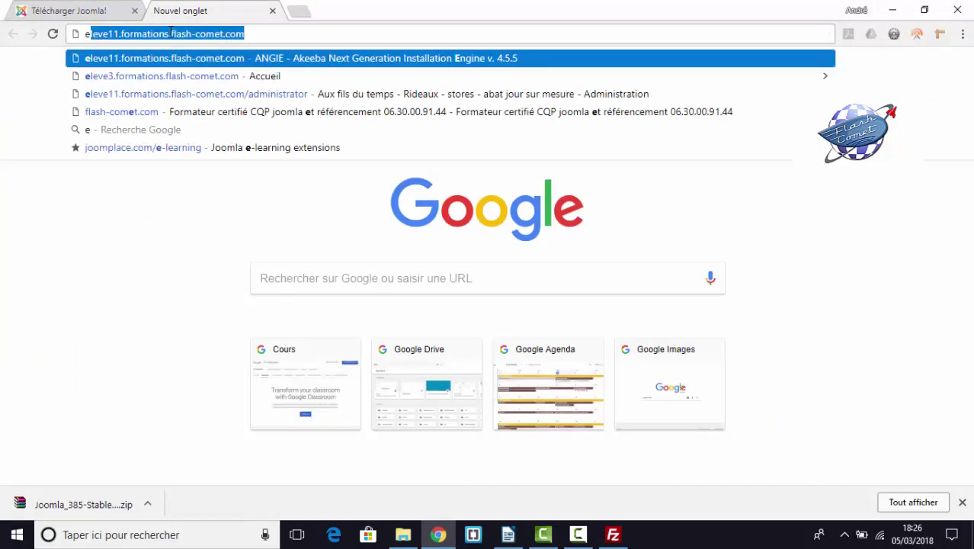
type("le")
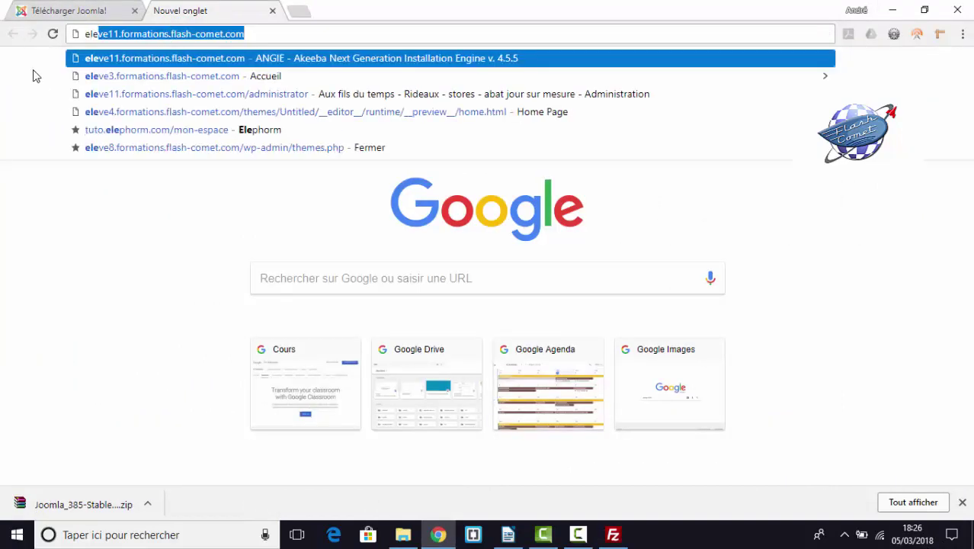
left_click(113, 34)
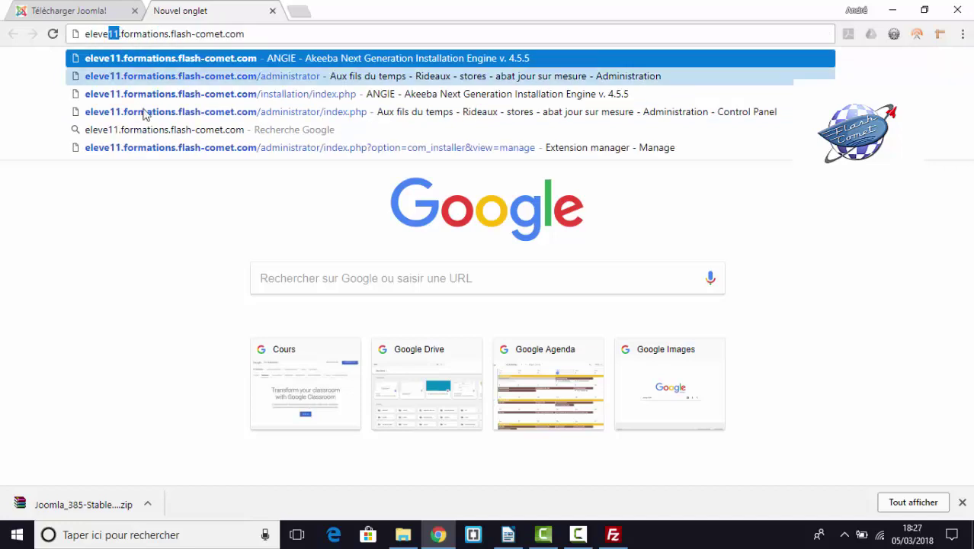
type("4")
key("Return")
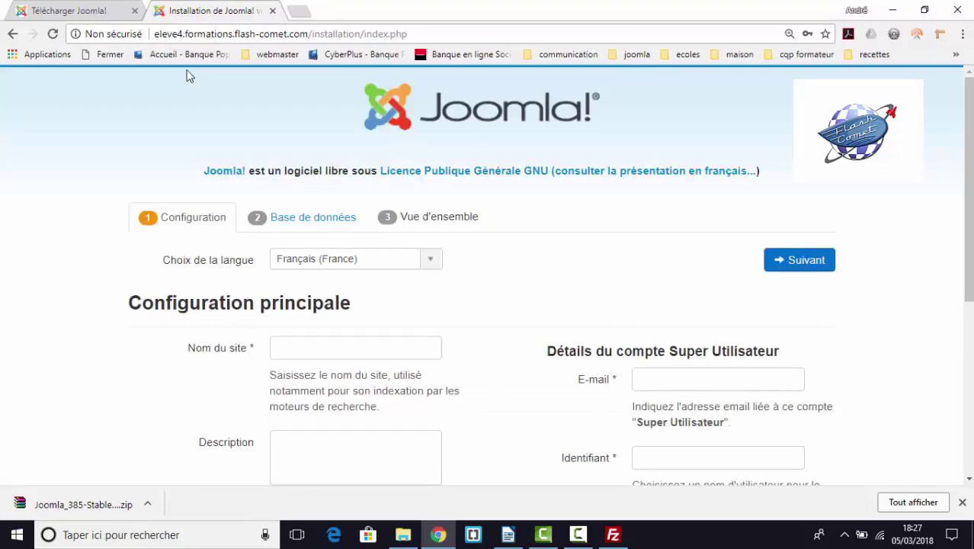
Set the site name to "Les métiers du bois" and the description to "Description du site"
left_click(295, 348)
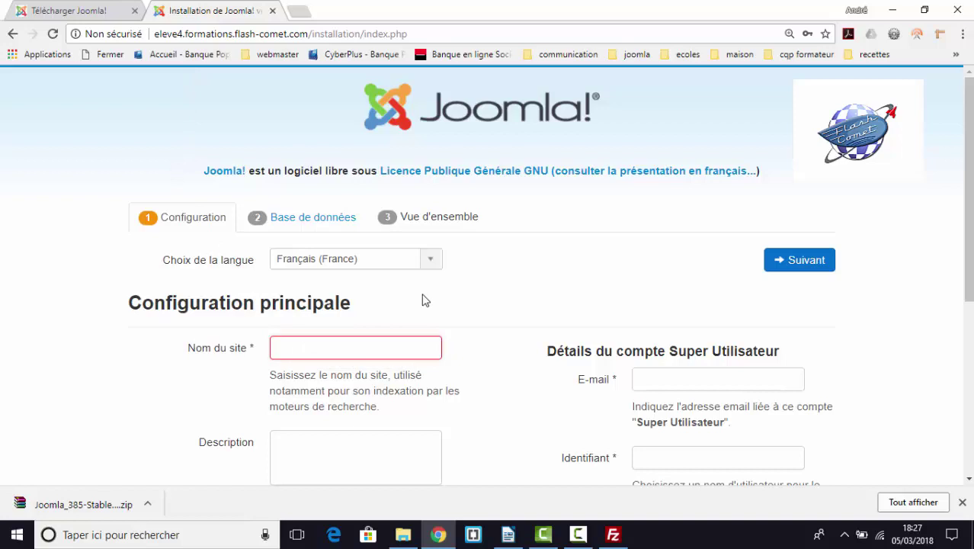
type("Les métiers du bois")
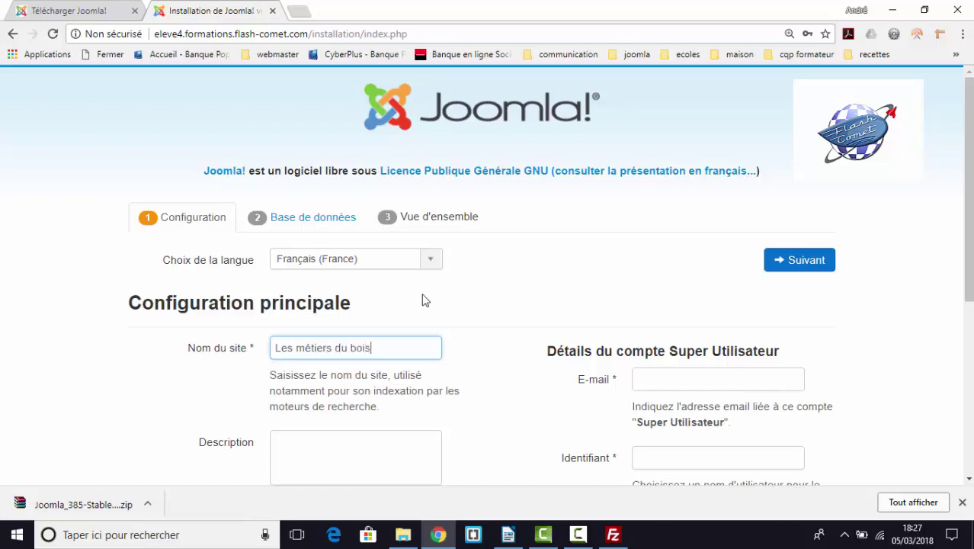
scroll(424, 300, "down", 1)
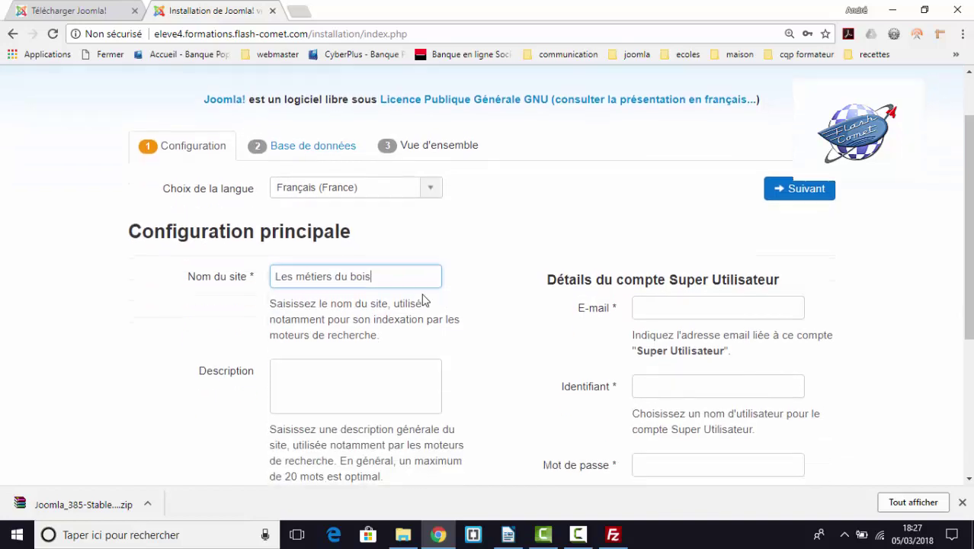
left_click(342, 374)
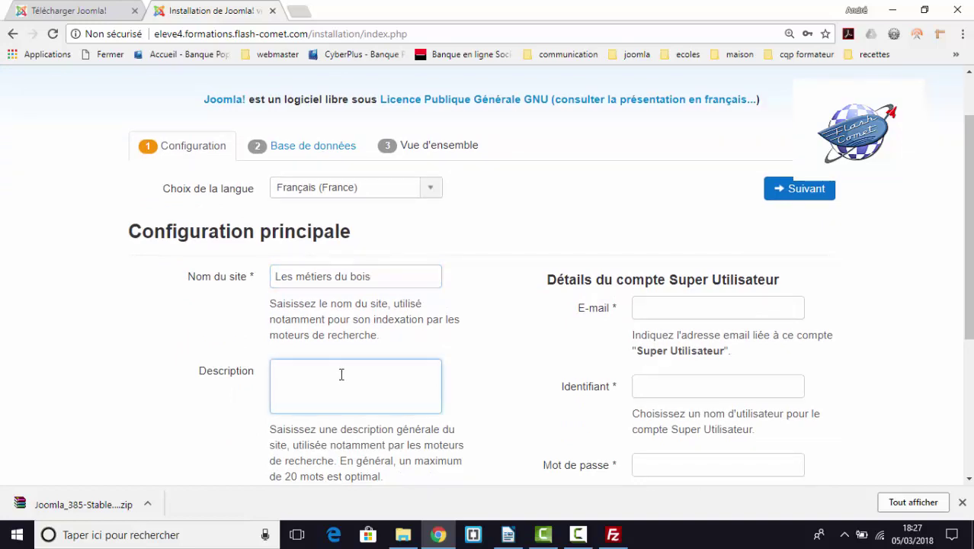
type("Description du site")
Fill in the Super User account's e-mail address and set its identifier to cdm31
scroll(654, 305, "down", 1)
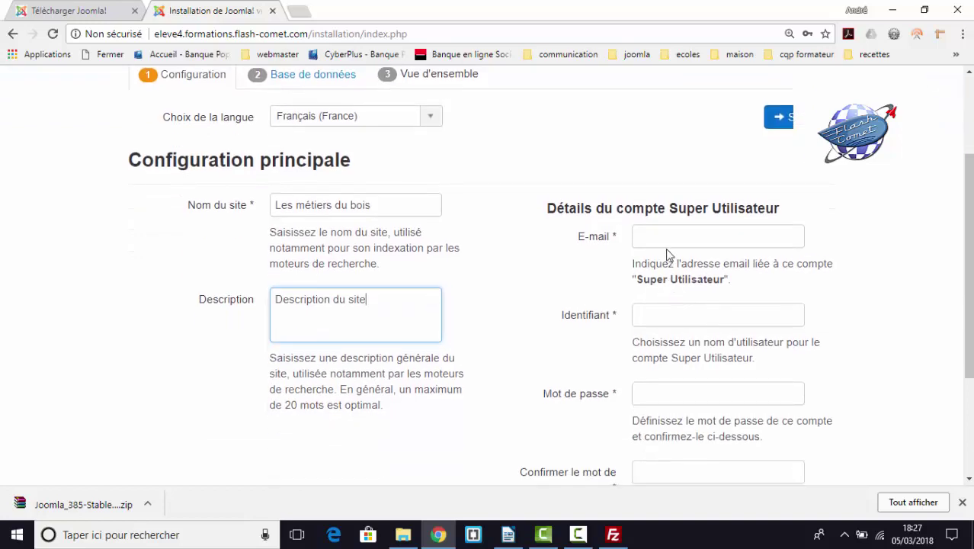
left_click(660, 232)
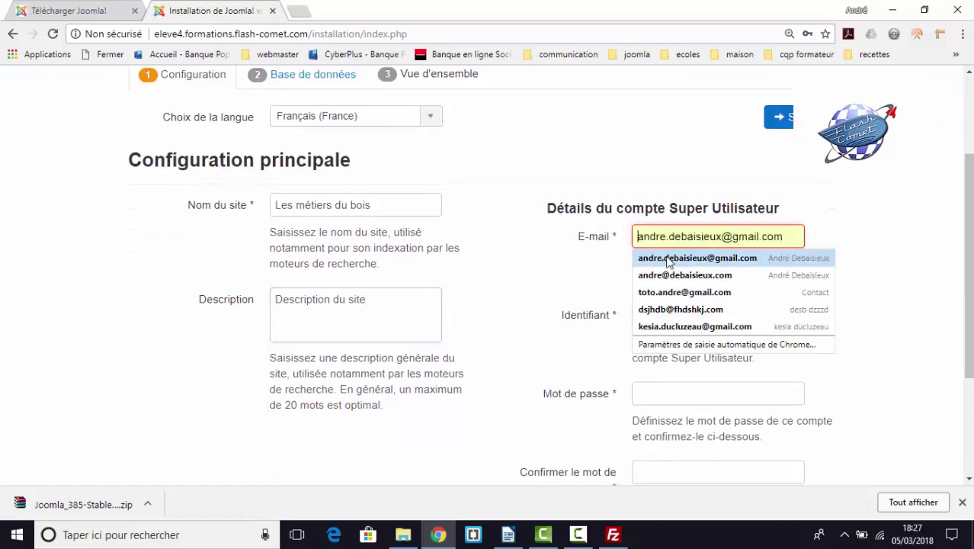
left_click(670, 262)
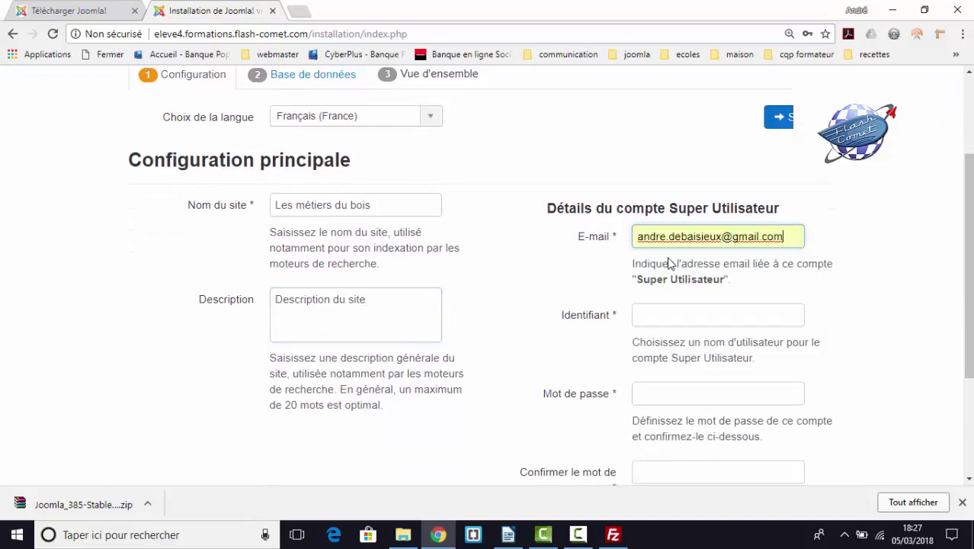
left_click(670, 312)
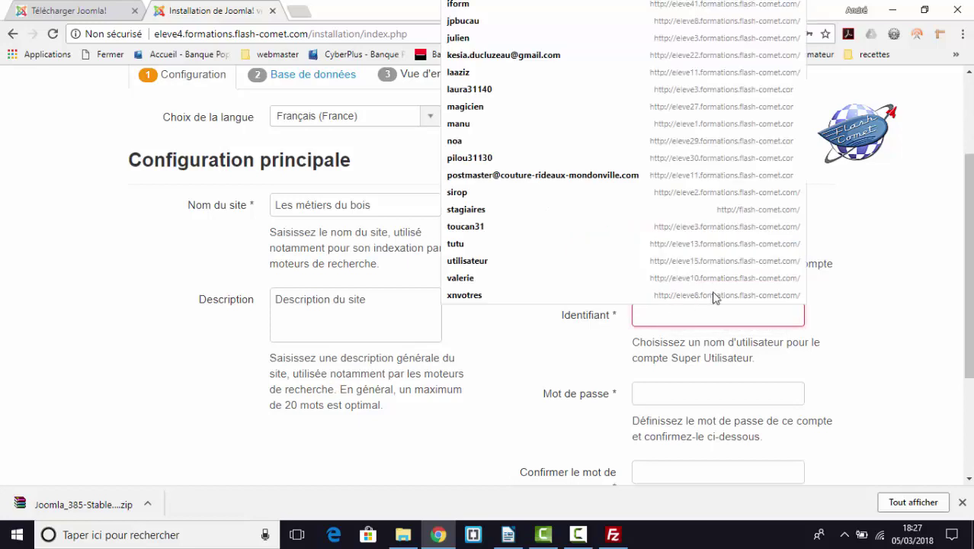
left_click(882, 286)
left_click(768, 316)
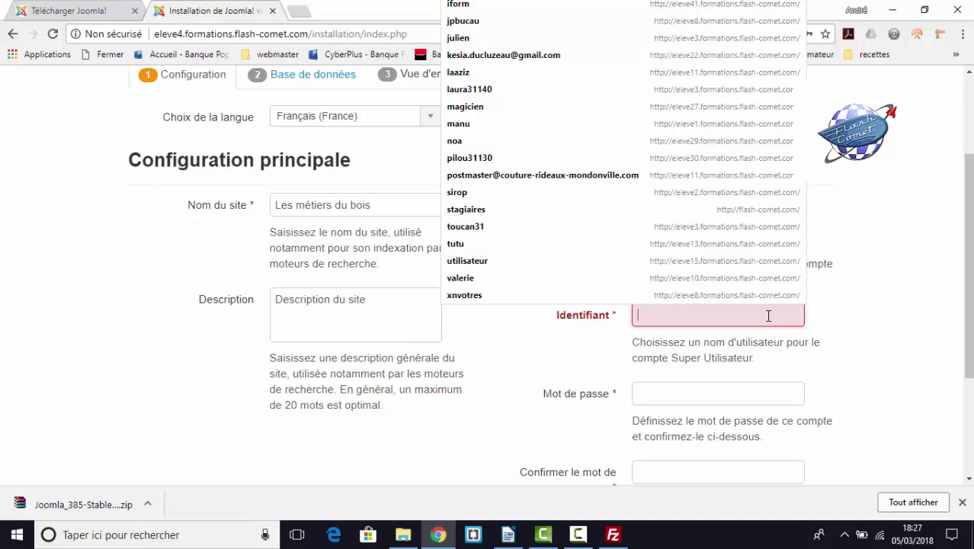
type("c")
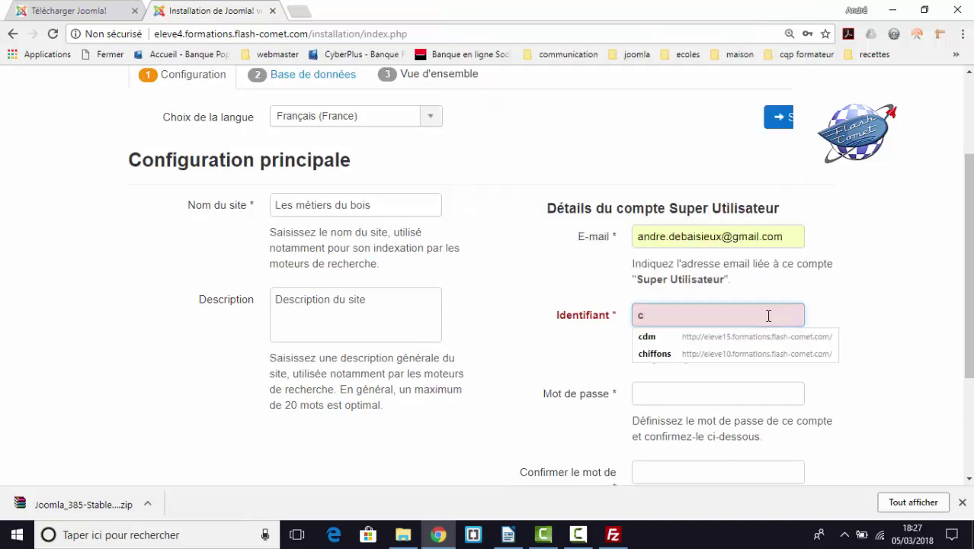
type("dm")
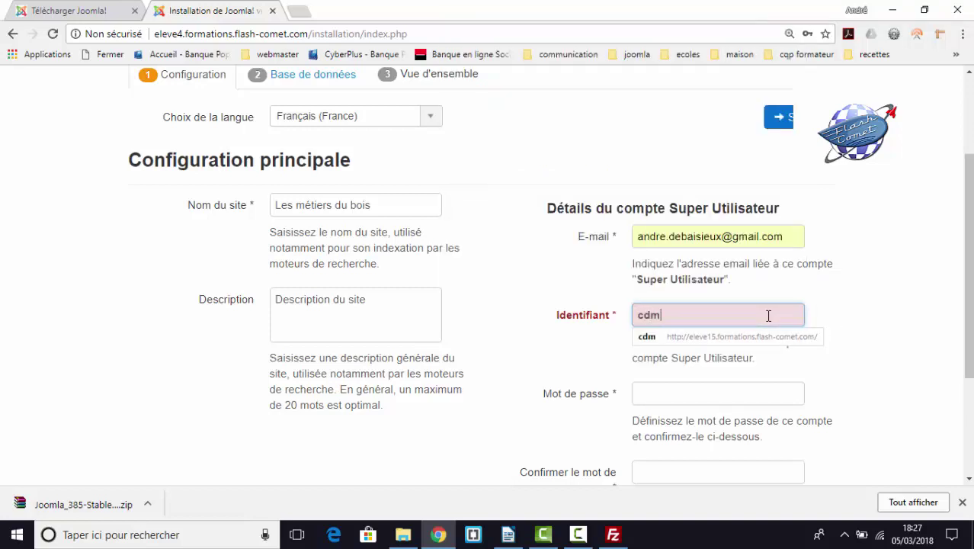
type("31")
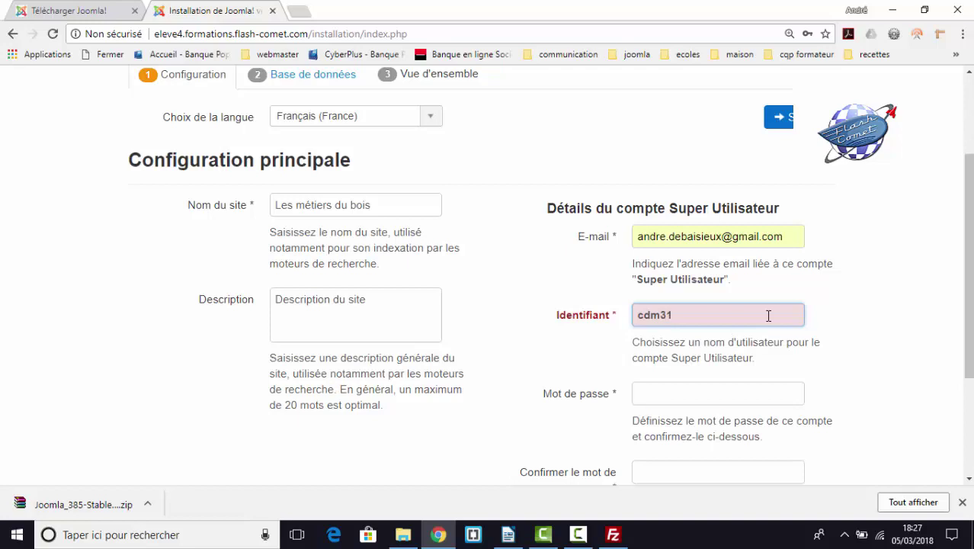
left_click(875, 319)
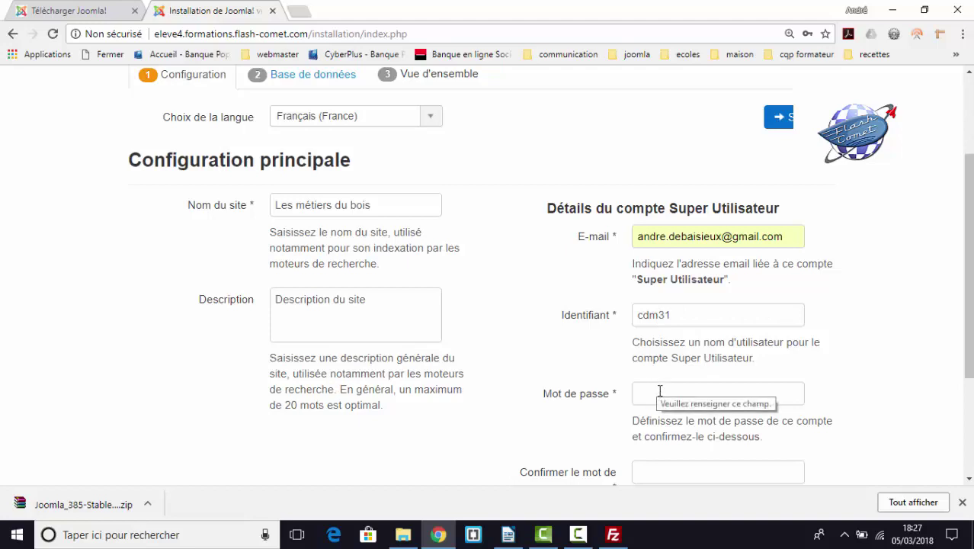
Enter and confirm the Super User account password, keep the site online and proceed to the database configuration
double_click(675, 311)
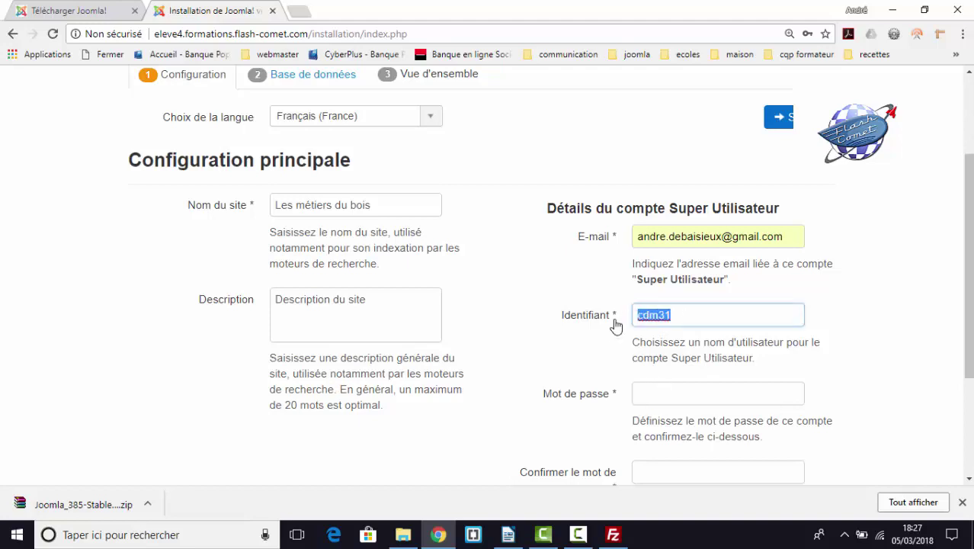
left_click(650, 396)
left_click(737, 390)
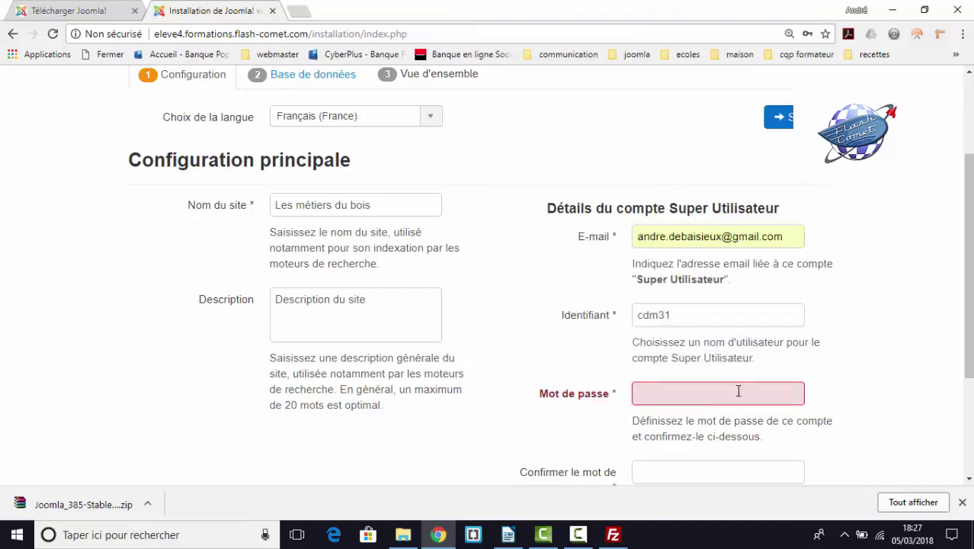
left_click(722, 393)
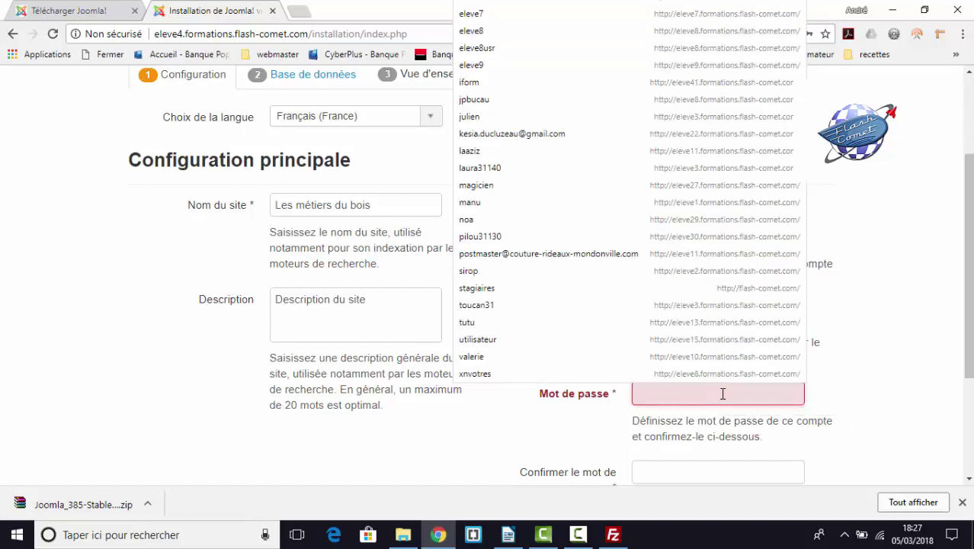
type("••")
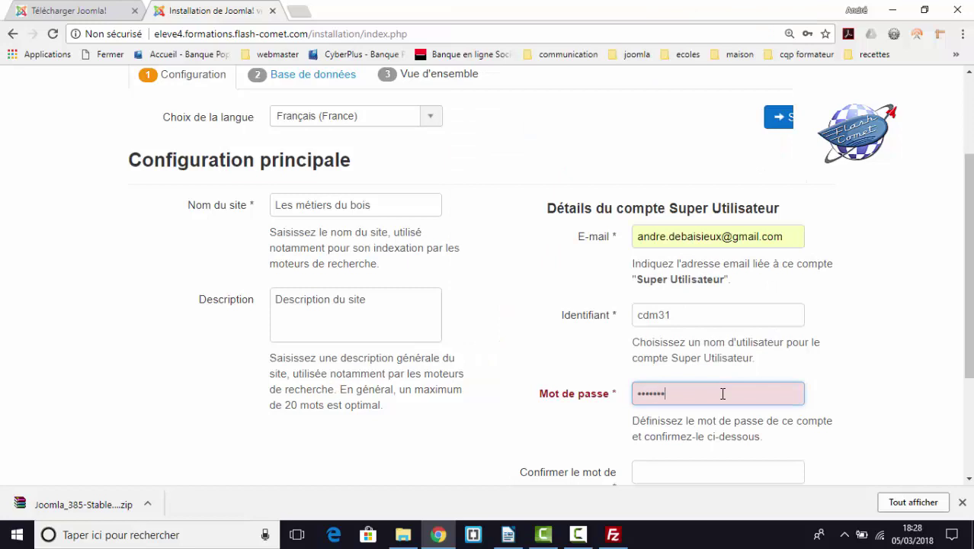
scroll(728, 399, "down", 2)
left_click(707, 328)
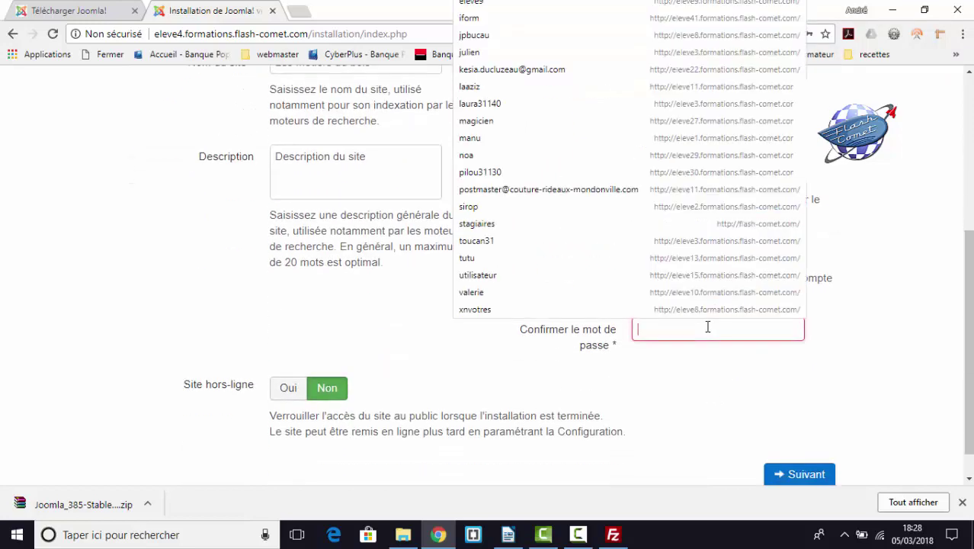
type("••••")
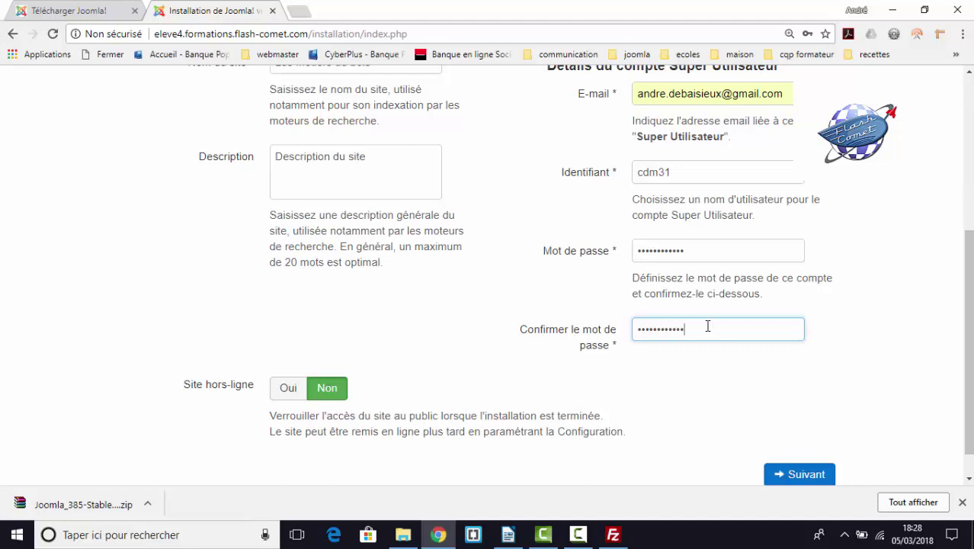
left_click(810, 475)
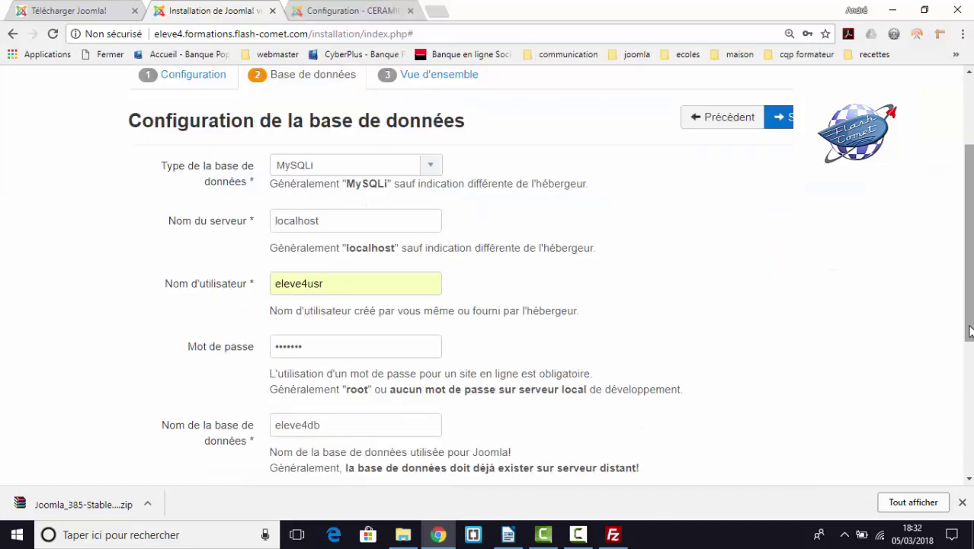
Check the database configuration fields, proceed to the installation overview, and update the browser's saved password for this site
scroll(969, 322, "up", 1)
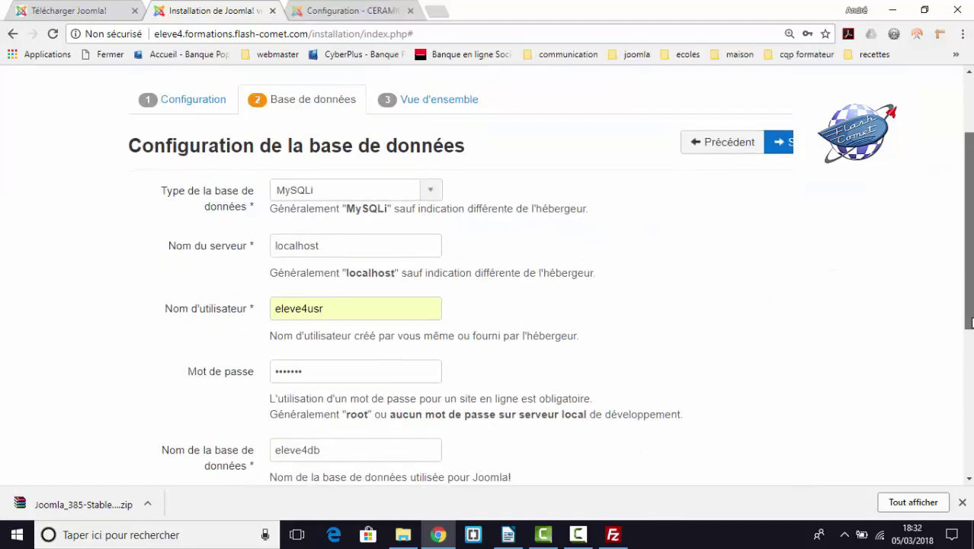
scroll(969, 322, "down", 4)
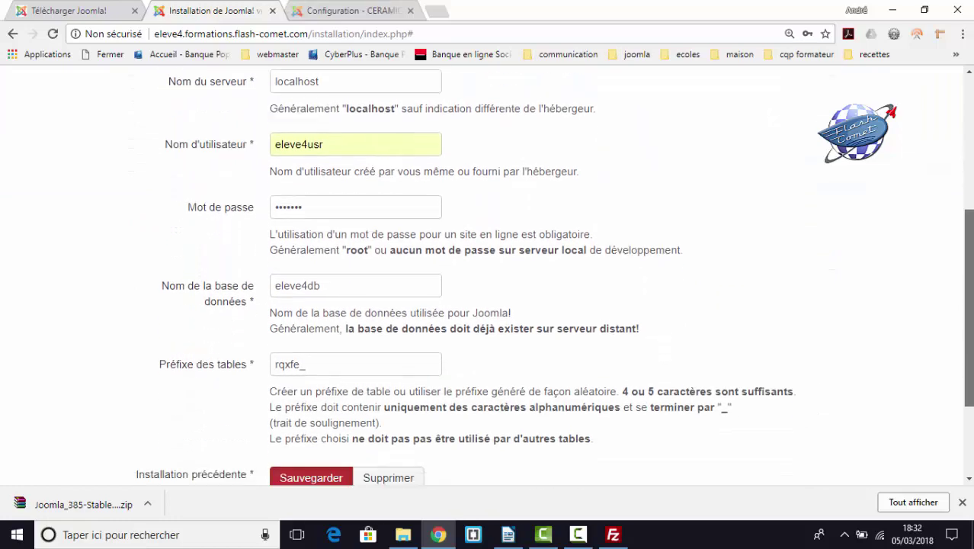
scroll(852, 232, "up", 4)
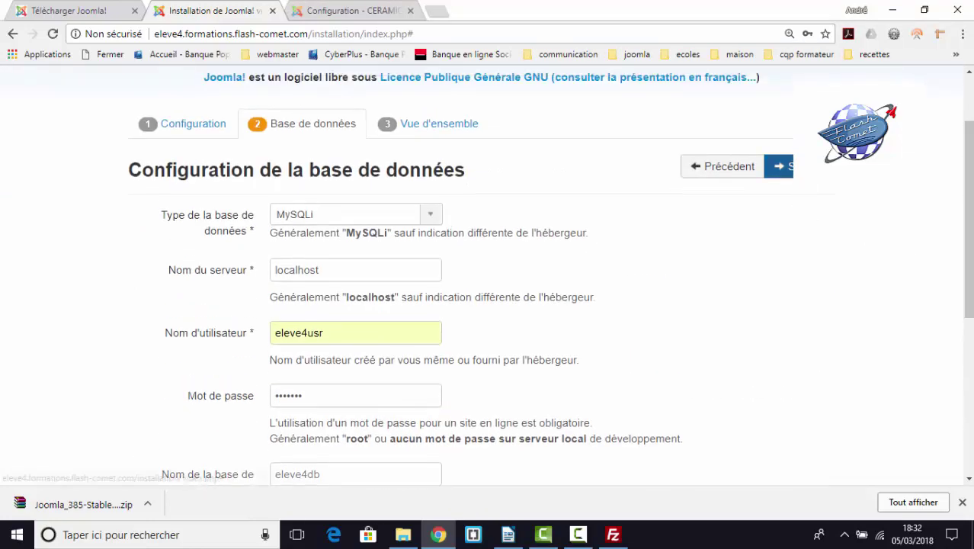
left_click(779, 166)
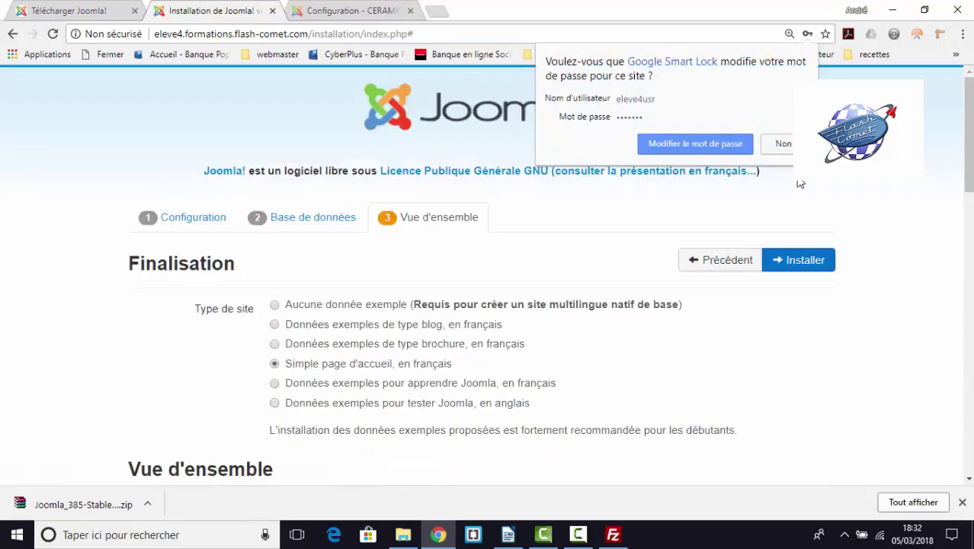
left_click(716, 146)
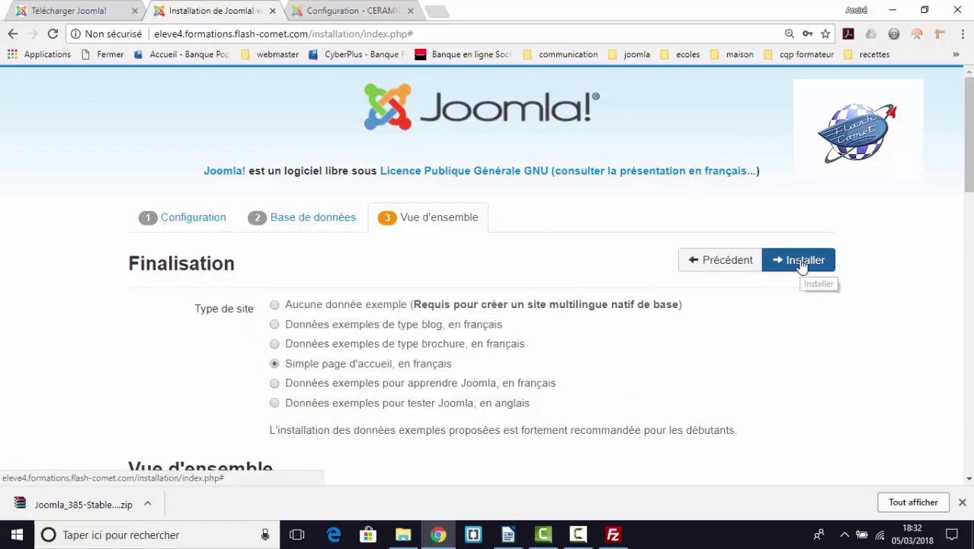
Try the option to e-mail the configuration, including its password setting, and return "Envoi de la configuration" to Non
scroll(833, 276, "down", 1)
scroll(835, 276, "down", 3)
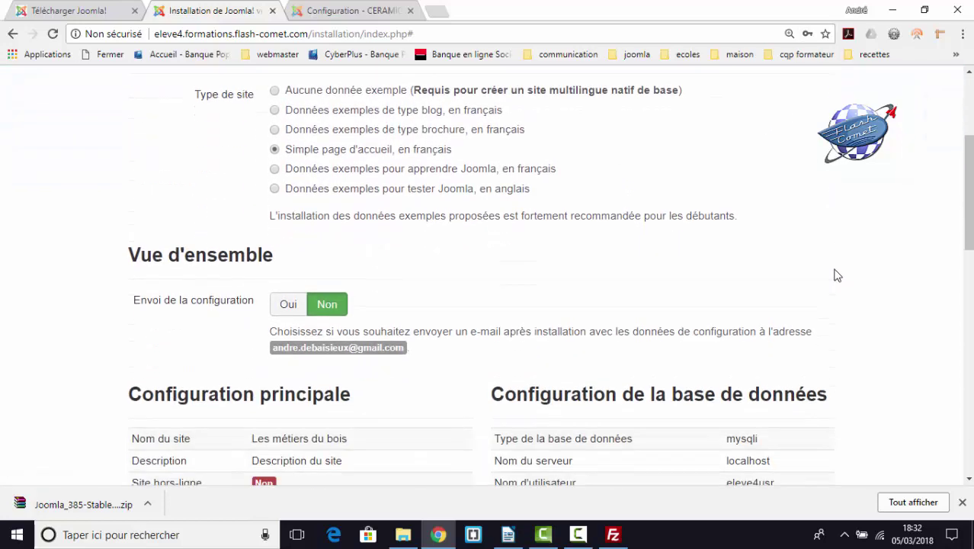
left_click(288, 239)
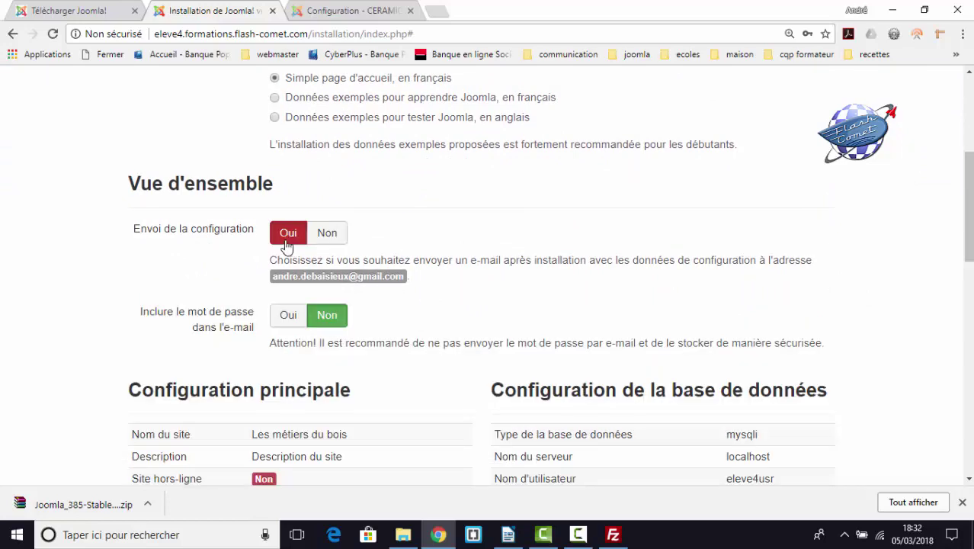
left_click(332, 245)
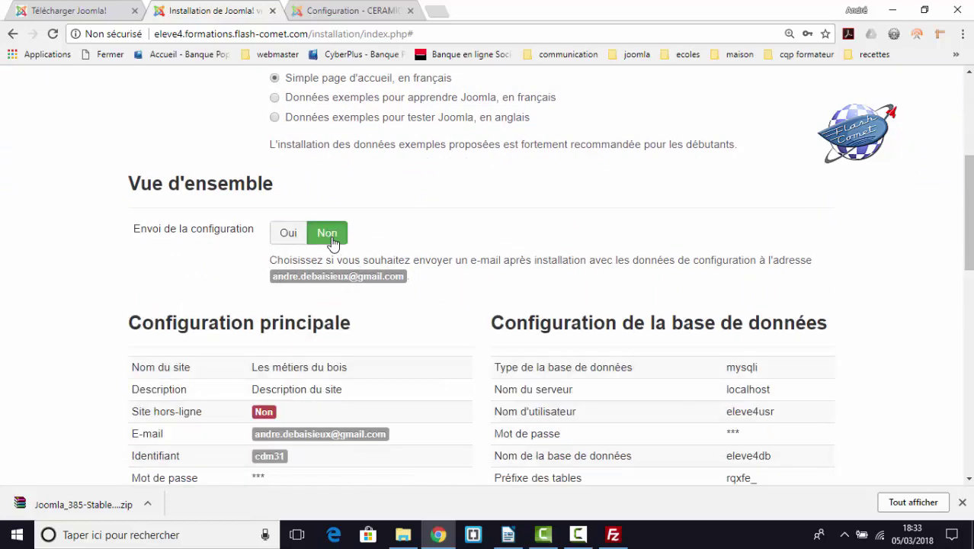
left_click(294, 242)
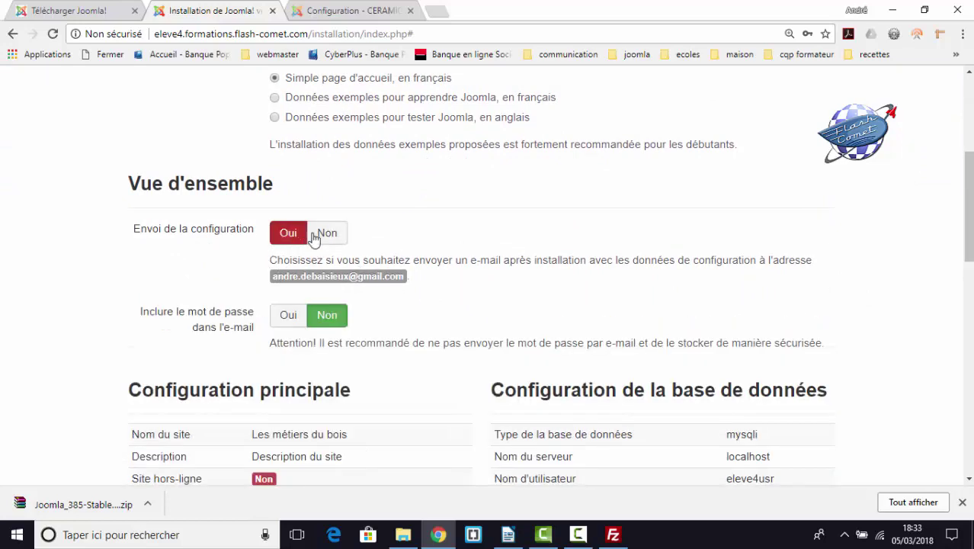
left_click(288, 315)
left_click(323, 237)
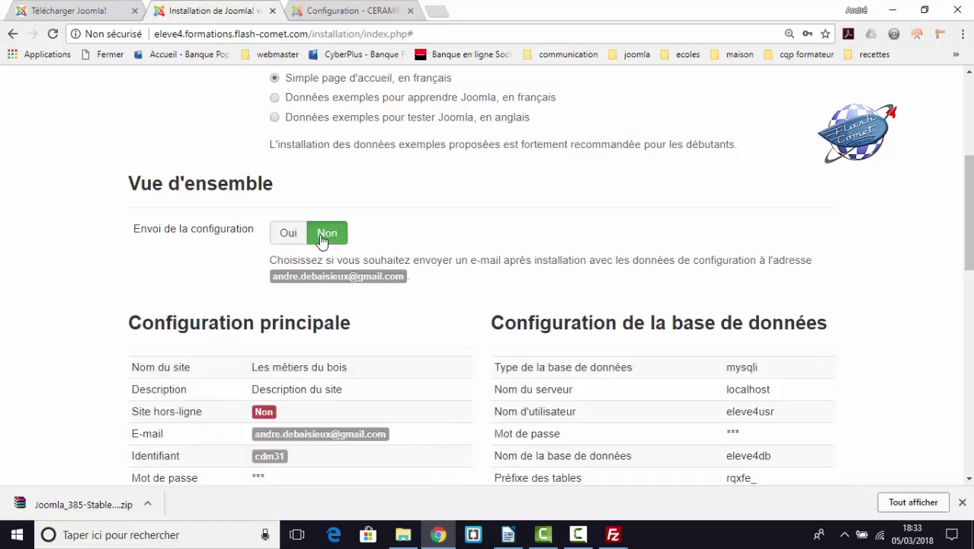
Review the configuration summary, pre-installation checks and recommended settings, and launch the Joomla installation
scroll(415, 338, "down", 2)
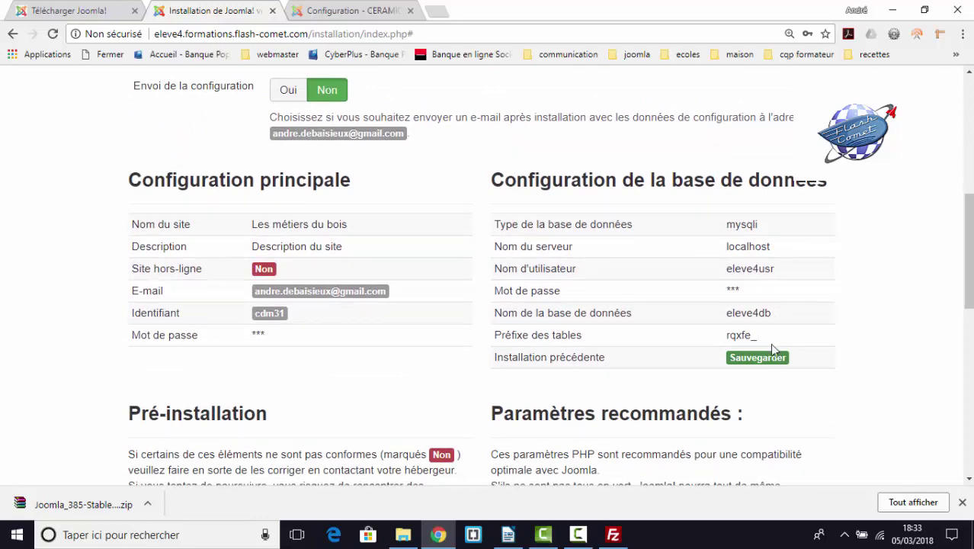
scroll(821, 423, "down", 4)
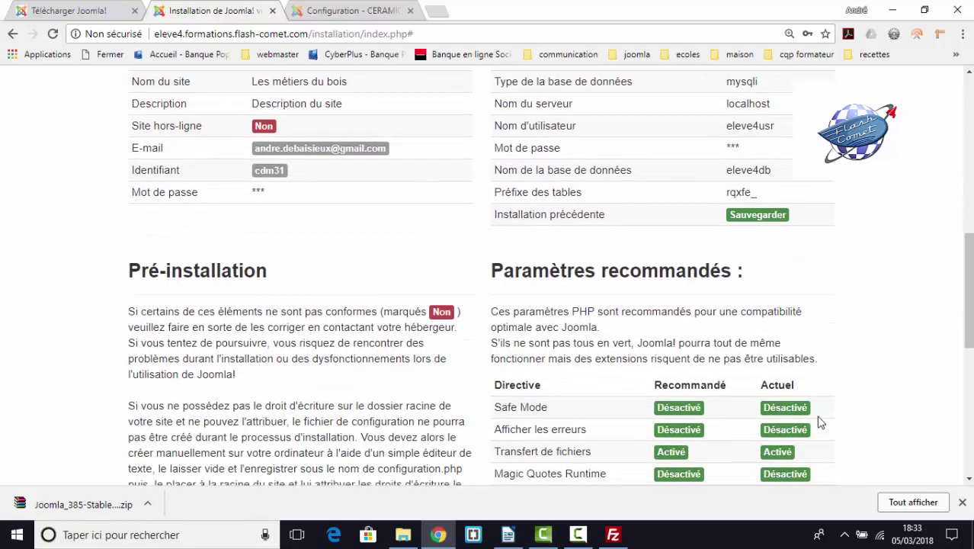
scroll(820, 423, "down", 3)
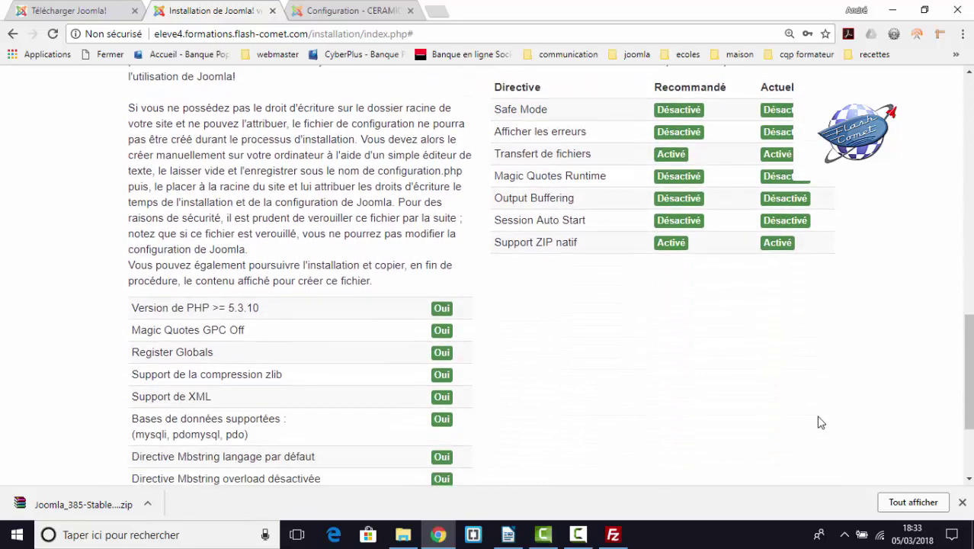
scroll(821, 422, "down", 1)
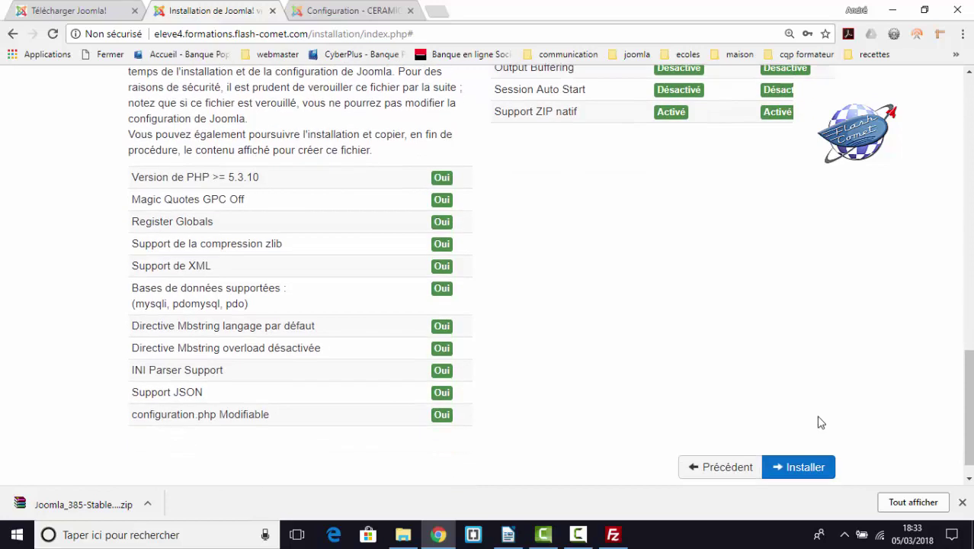
left_click(815, 476)
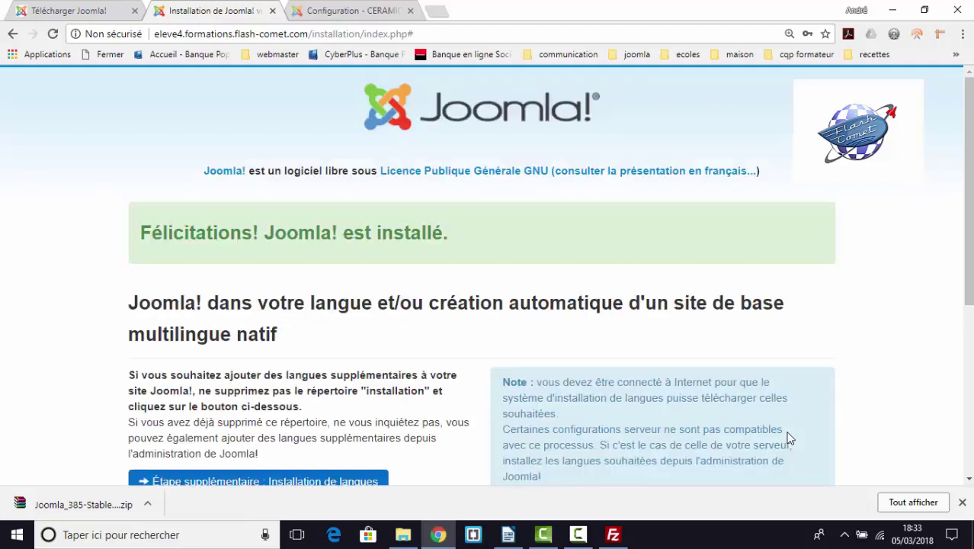
Delete the "installation" directory from the server and open the new site's home page
scroll(788, 438, "down", 4)
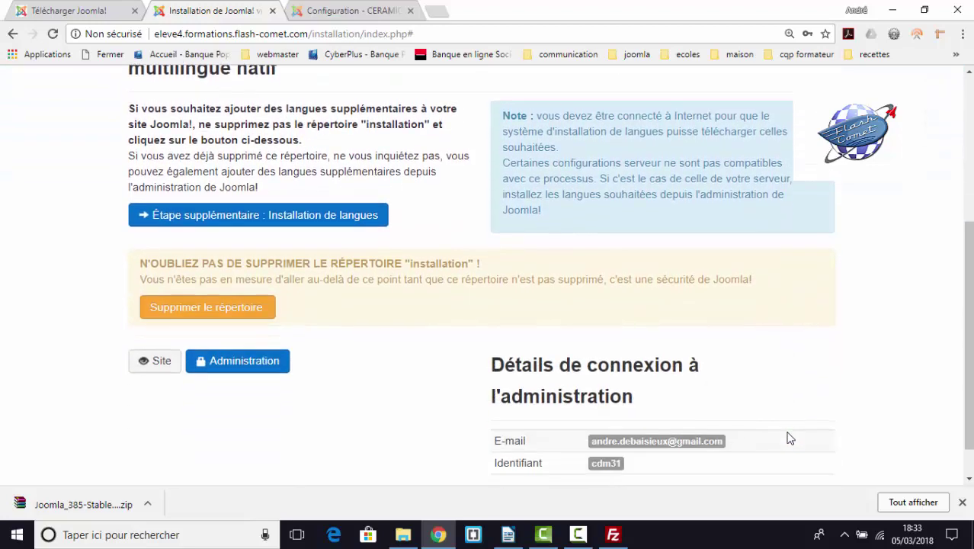
left_click(181, 297)
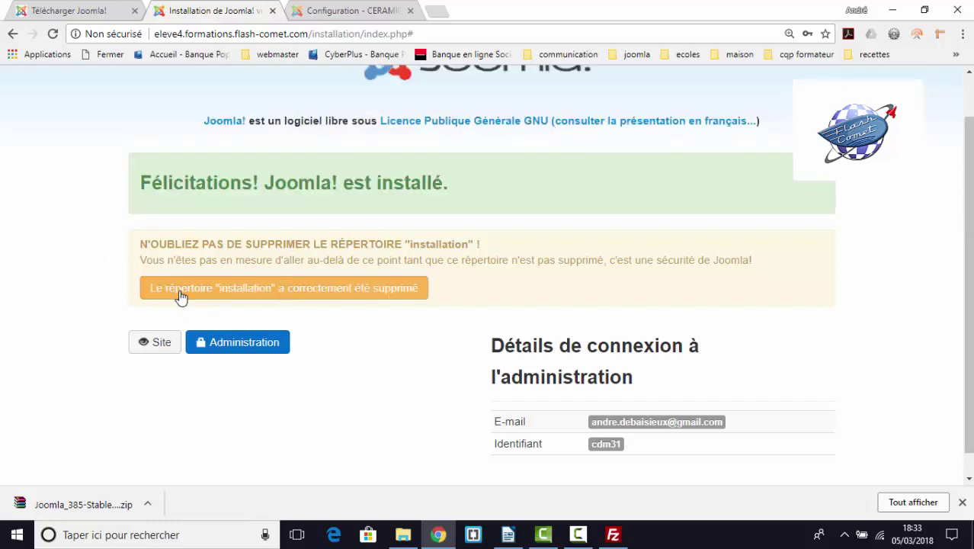
left_click(149, 345)
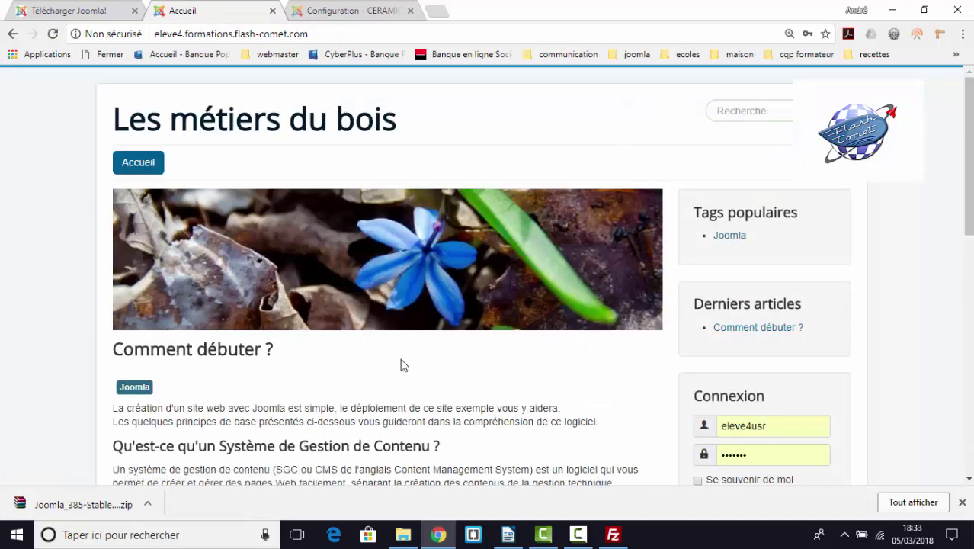
Load the administration login page at eleve4.formations.flash-comet.com/administrator
left_click(329, 32)
left_click(332, 36)
type("/")
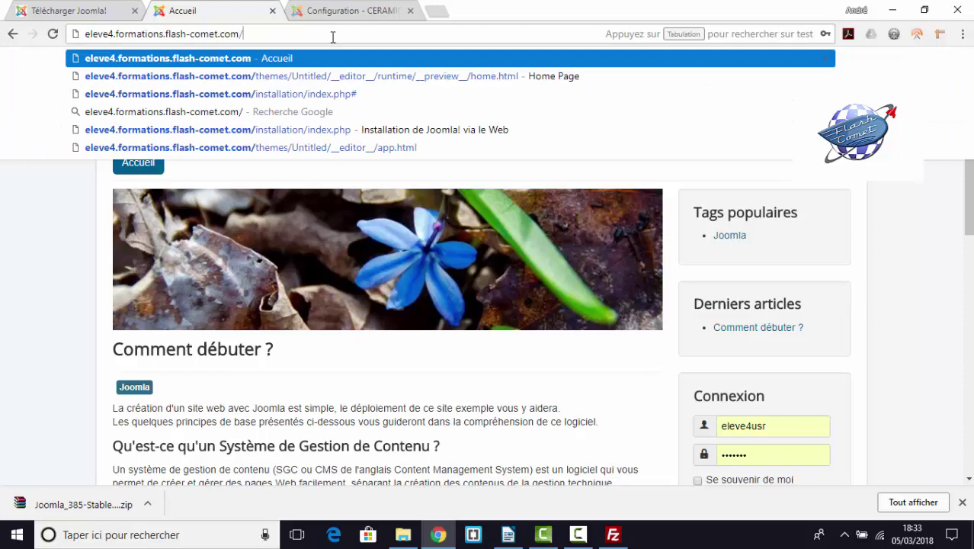
type("admi")
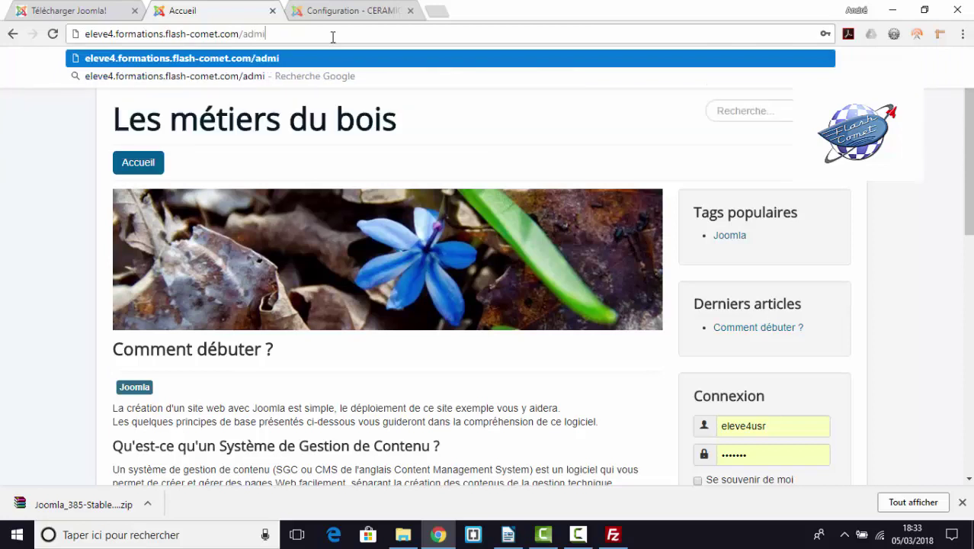
type("nistrat")
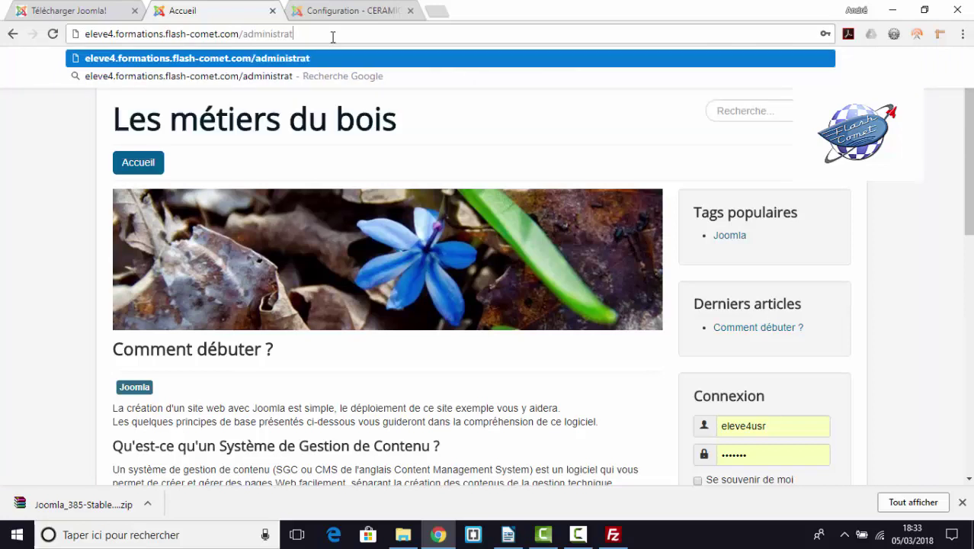
type("or")
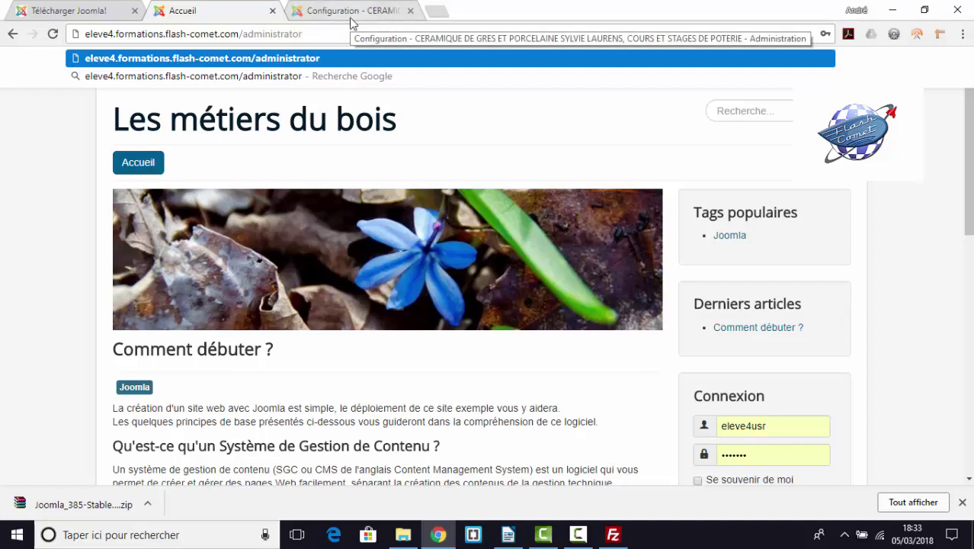
key("Return")
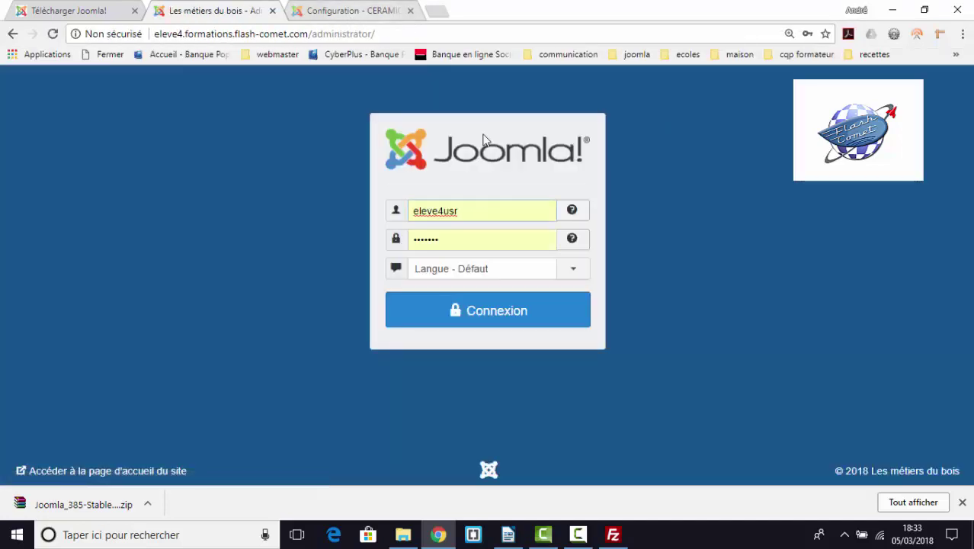
double_click(473, 211)
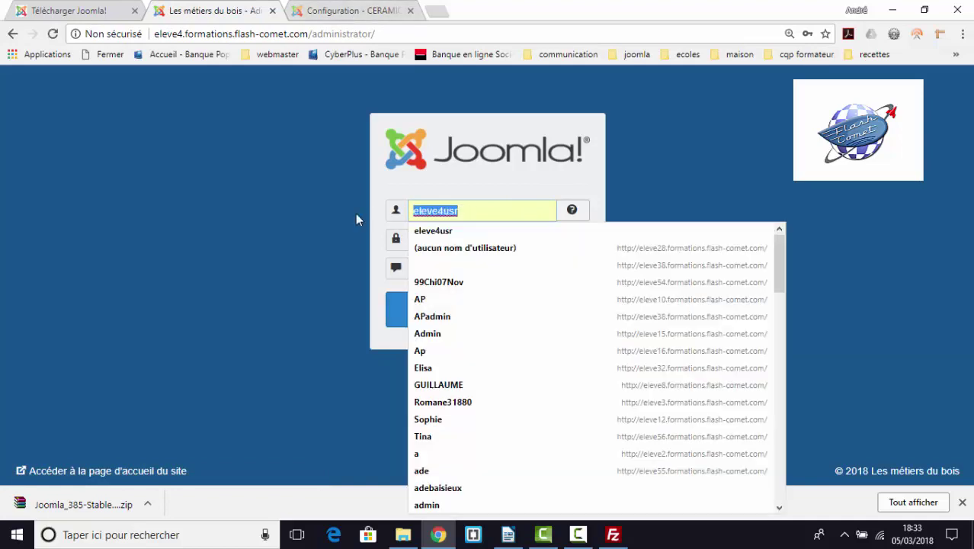
type("cdm31")
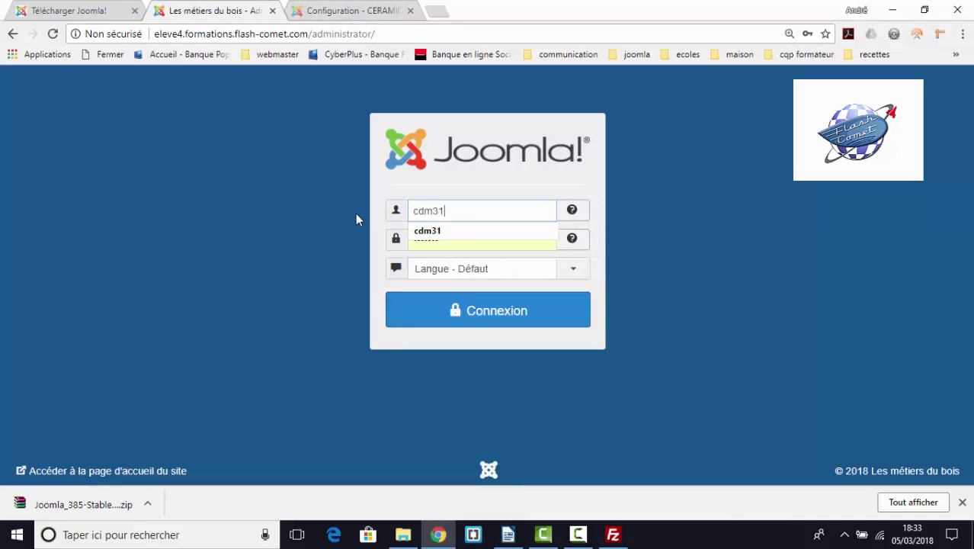
left_click(447, 240)
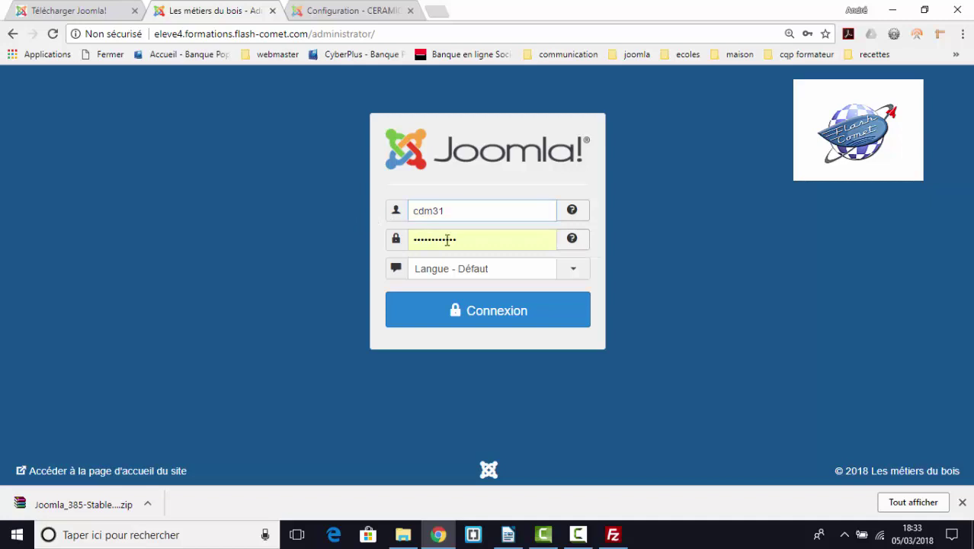
double_click(459, 240)
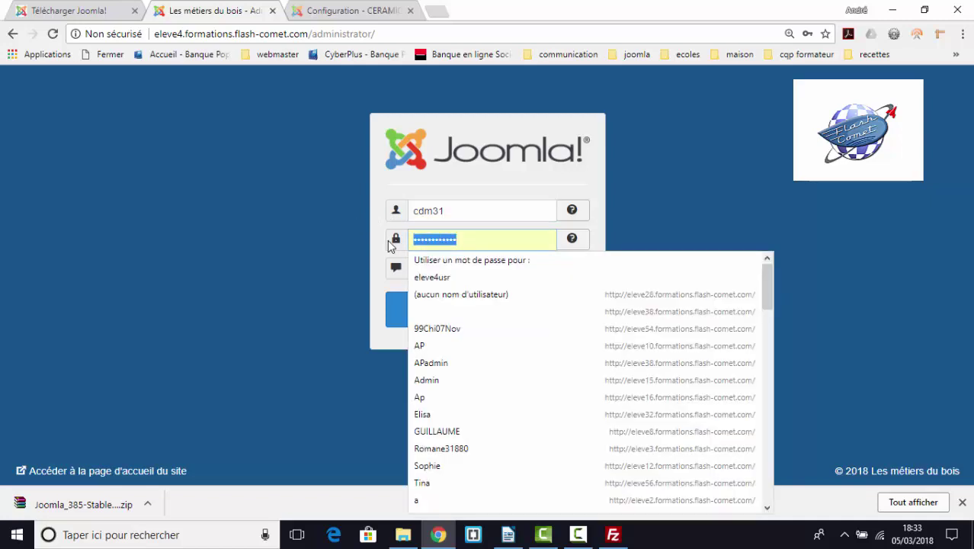
type("••")
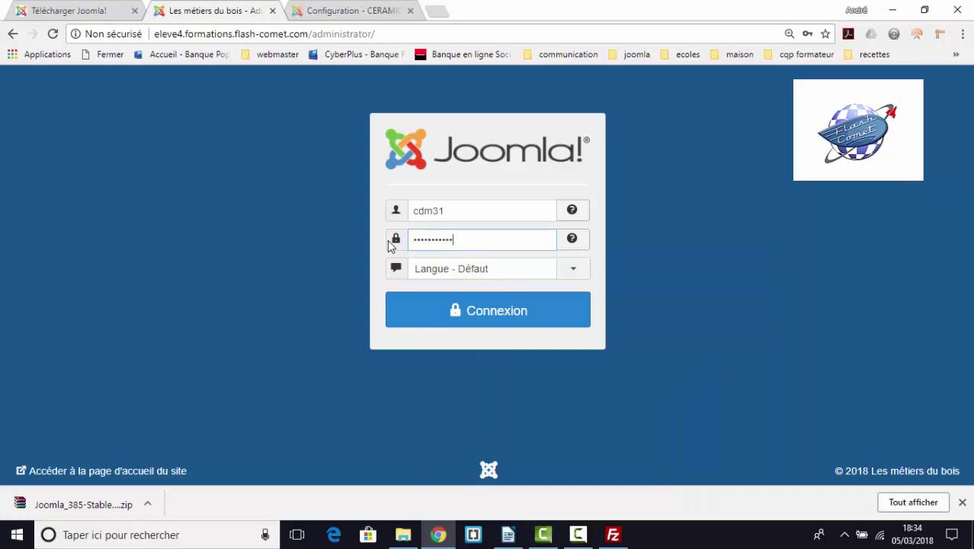
left_click(504, 317)
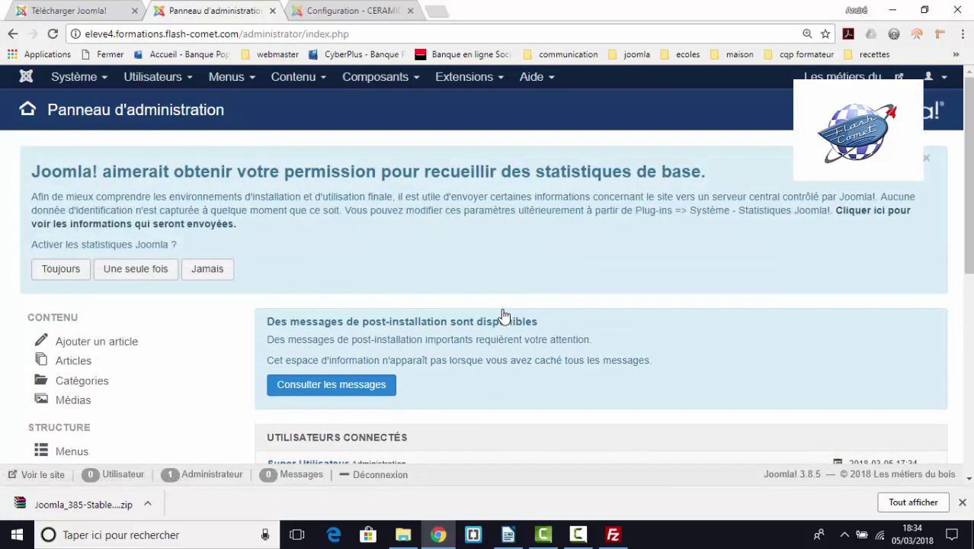
Set the Joomla statistics permission to Toujours and open the site's global configuration
left_click(73, 276)
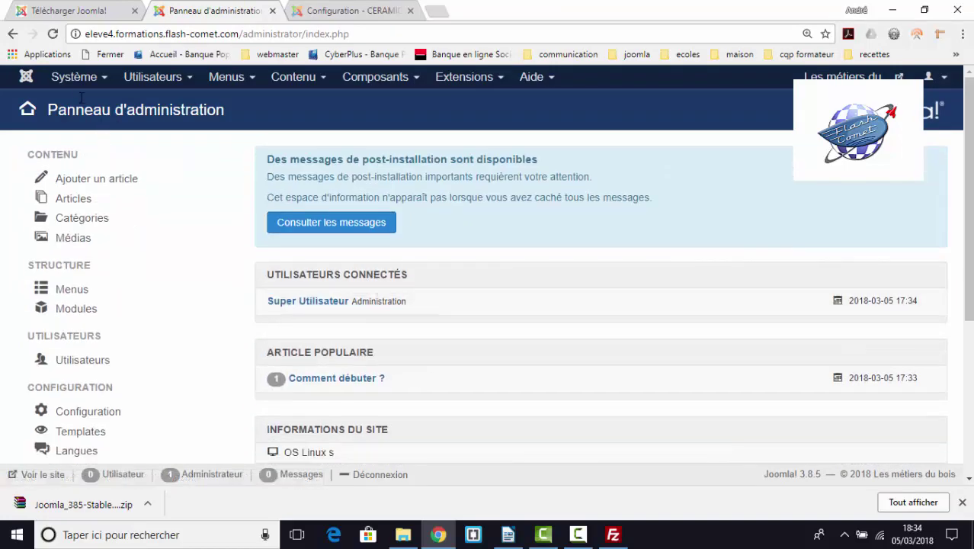
left_click(61, 77)
left_click(61, 133)
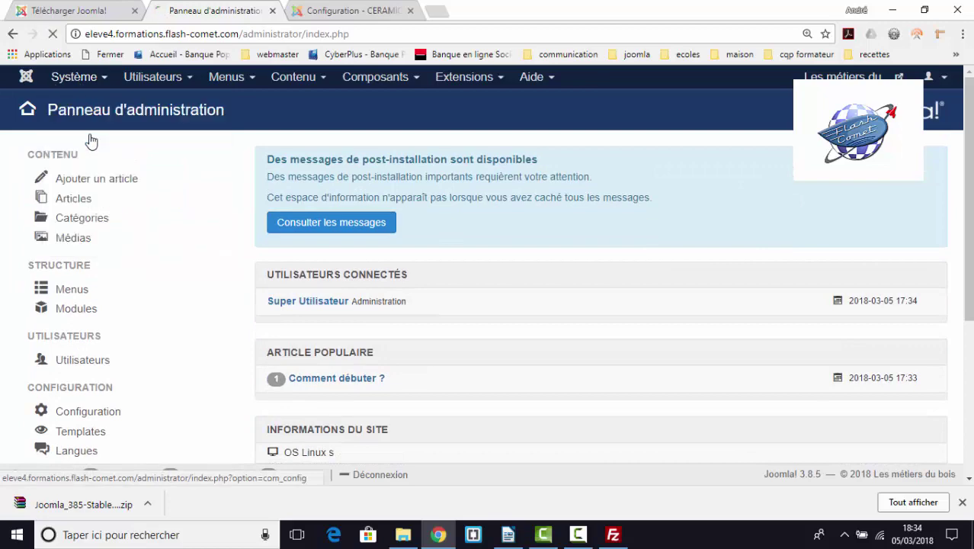
Set "Réécriture au 'vol' des URL" to Oui in the SEO settings, and save and close the configuration
scroll(716, 284, "down", 1)
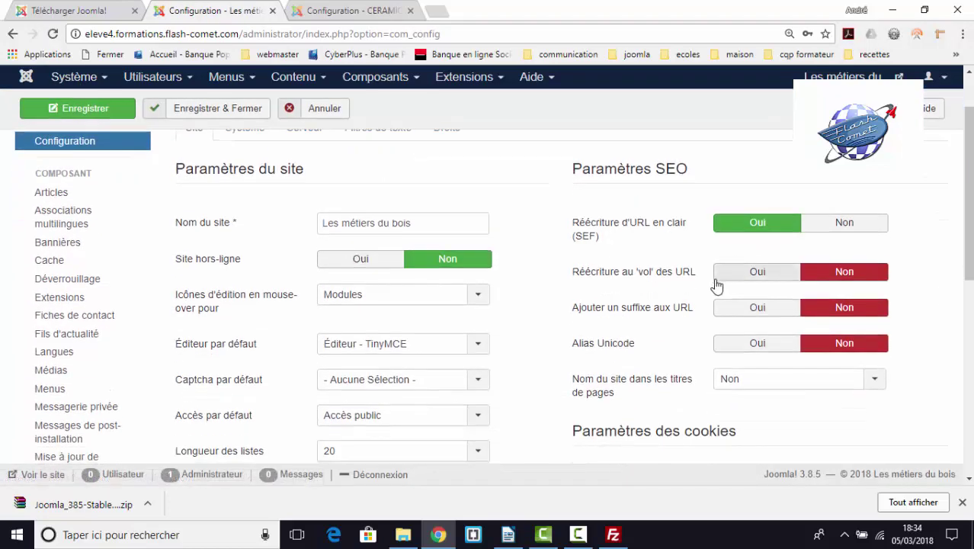
left_click_drag(700, 279, 587, 273)
left_click(622, 296)
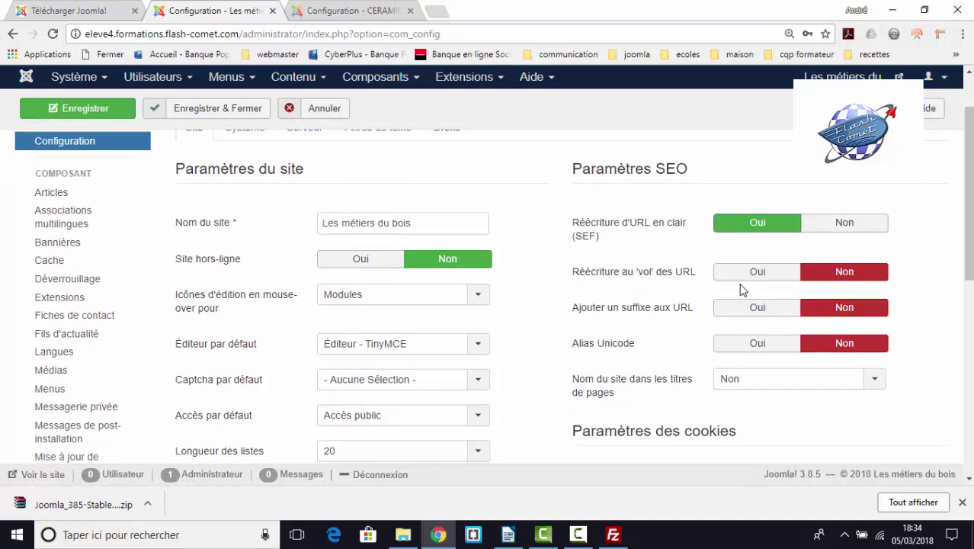
left_click(748, 284)
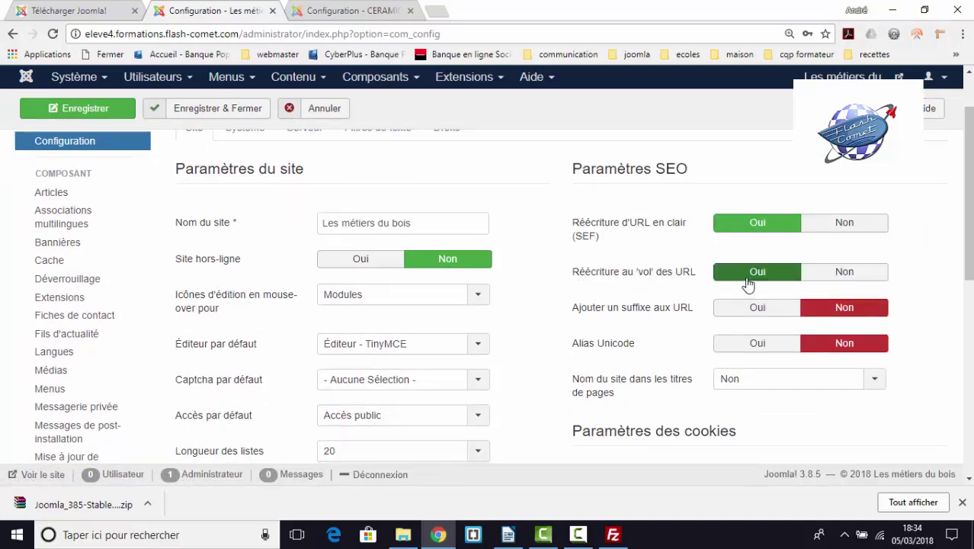
left_click(224, 112)
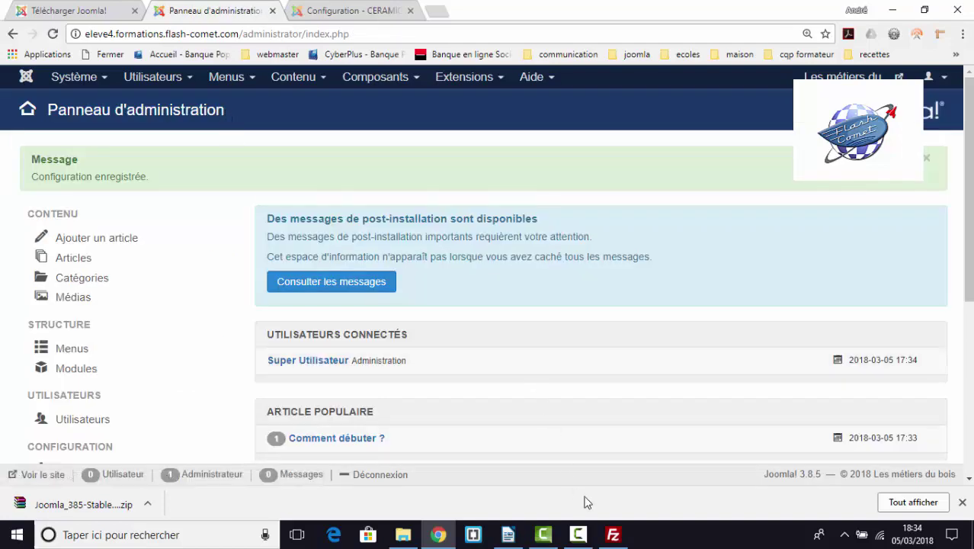
Switch to FileZilla and rename htaccess.txt in the remote public_html folder to .htaccess
left_click(612, 536)
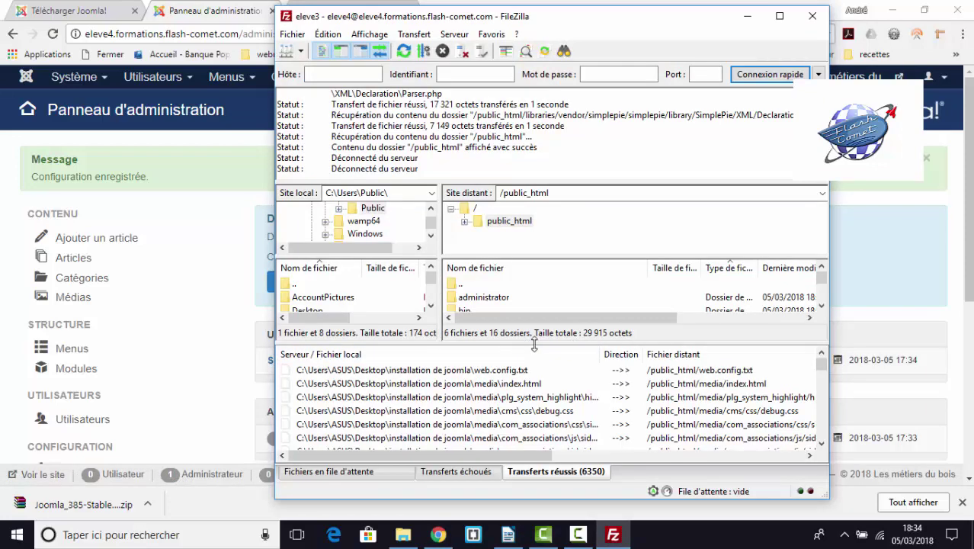
left_click_drag(534, 345, 534, 433)
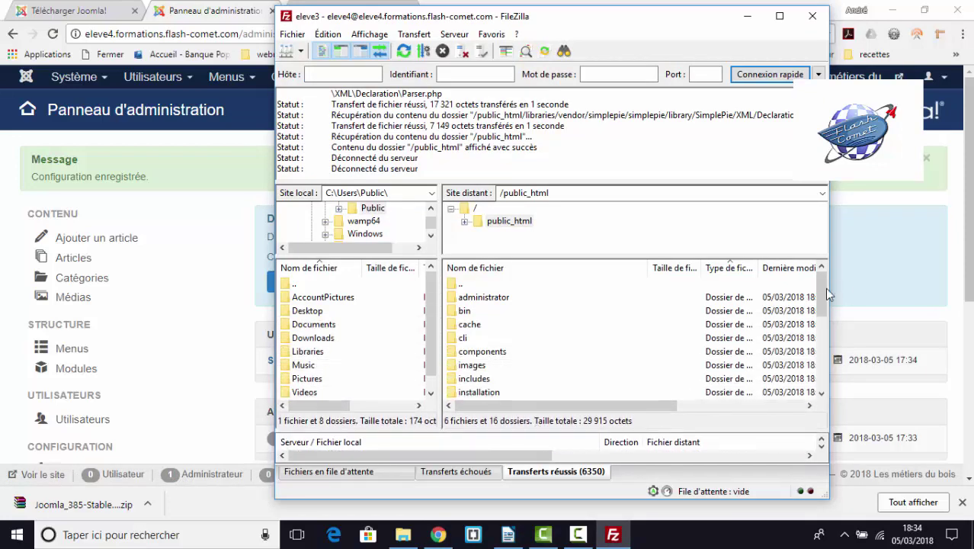
left_click_drag(823, 299, 826, 366)
left_click(462, 324)
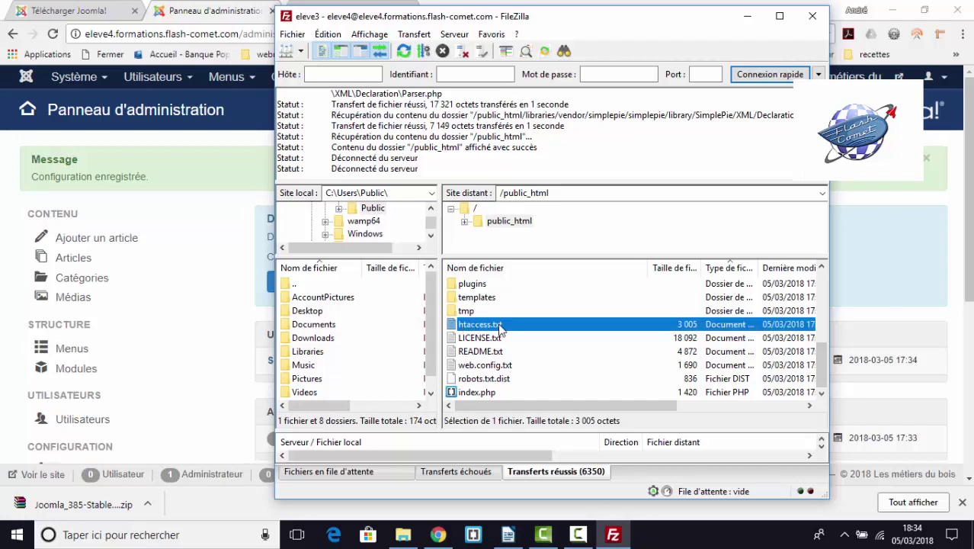
left_click(492, 328)
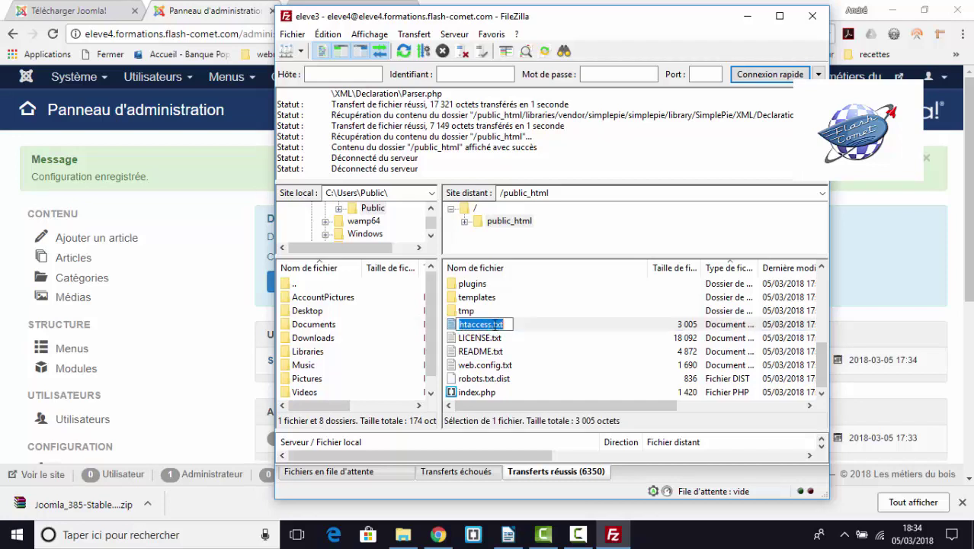
double_click(499, 325)
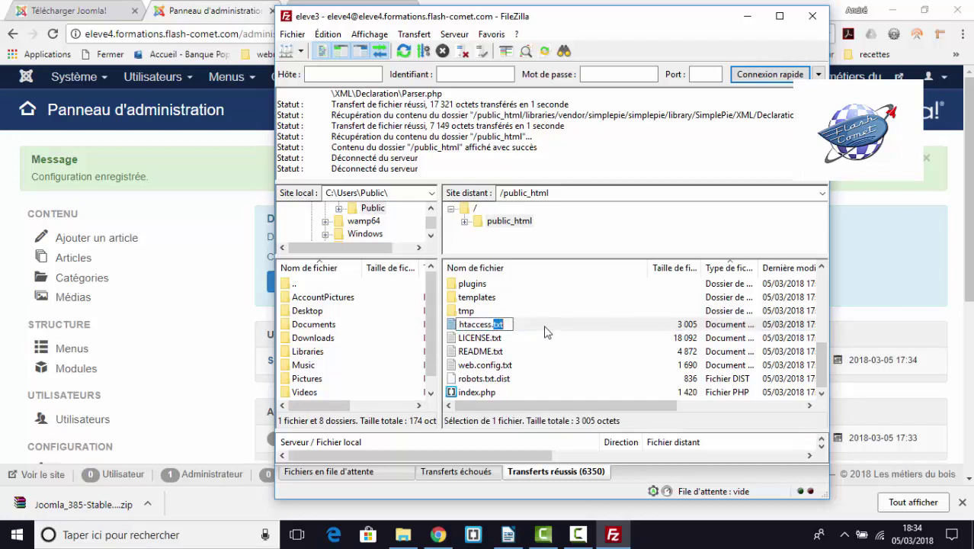
key("BackSpace")
key("BackSpace")
left_click(459, 324)
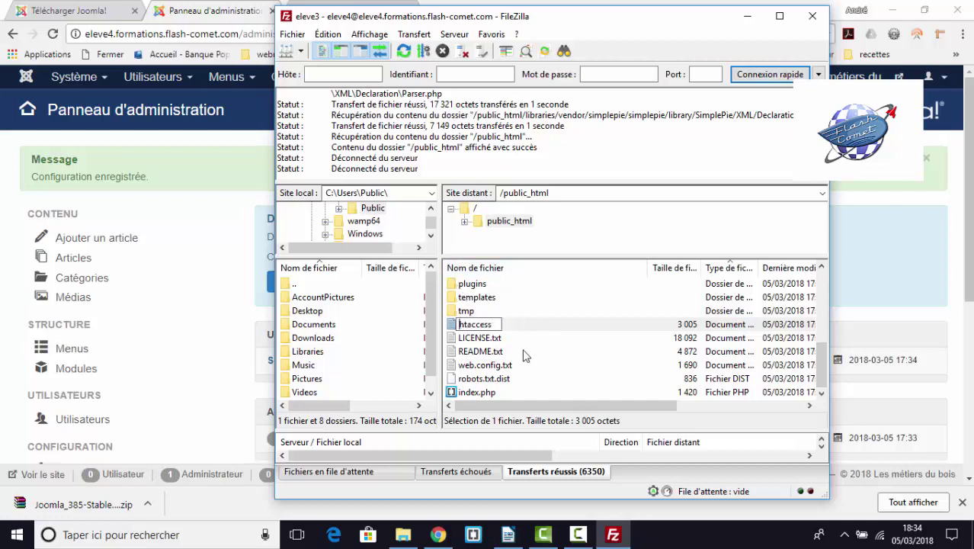
left_click(619, 366)
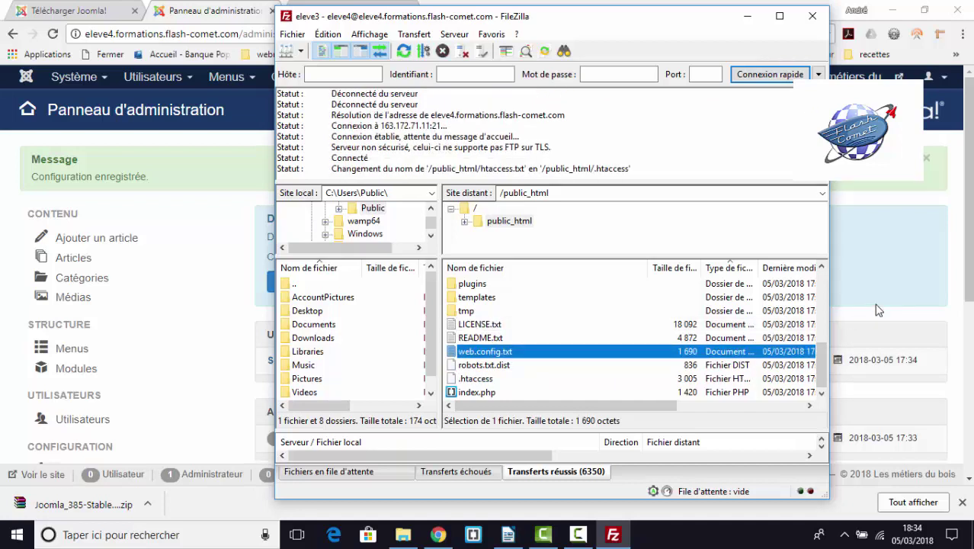
Switch back to Chrome, open the public site from the administration, view the Joomla tag page and return to the home page
left_click(878, 311)
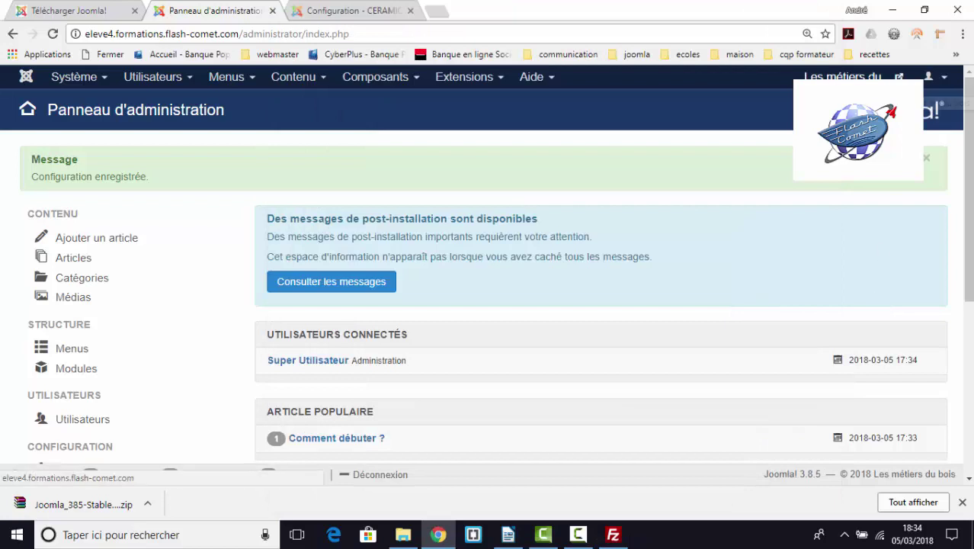
left_click(877, 76)
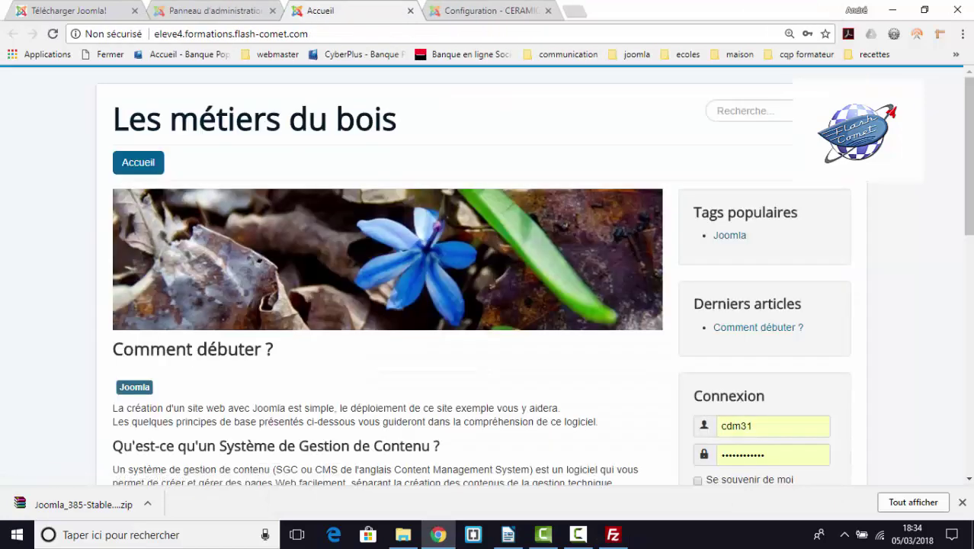
left_click(213, 35)
left_click(730, 236)
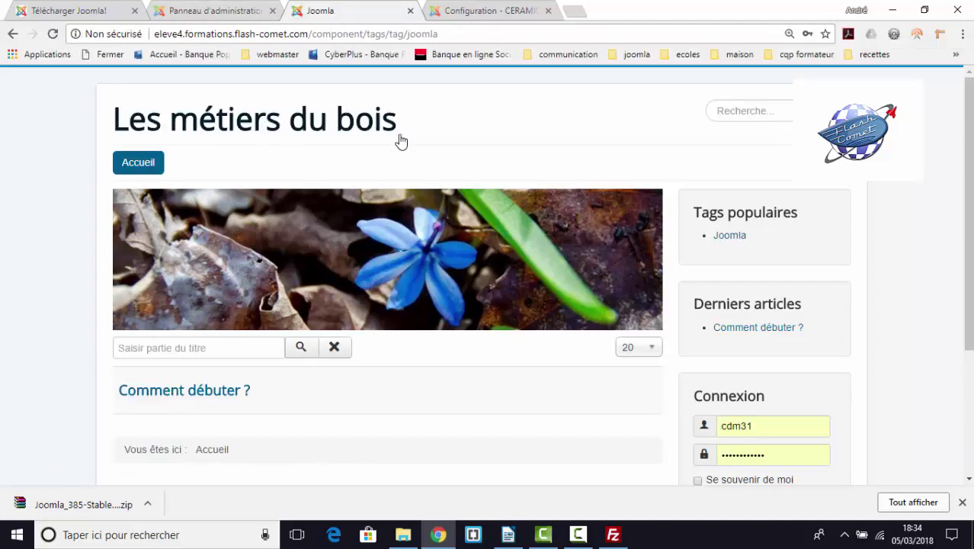
scroll(401, 142, "down", 1)
left_click(735, 261)
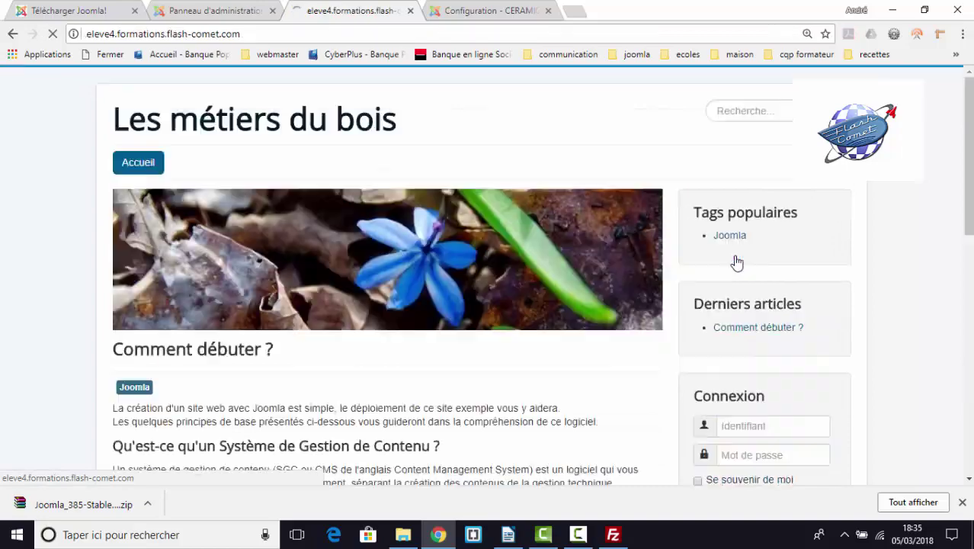